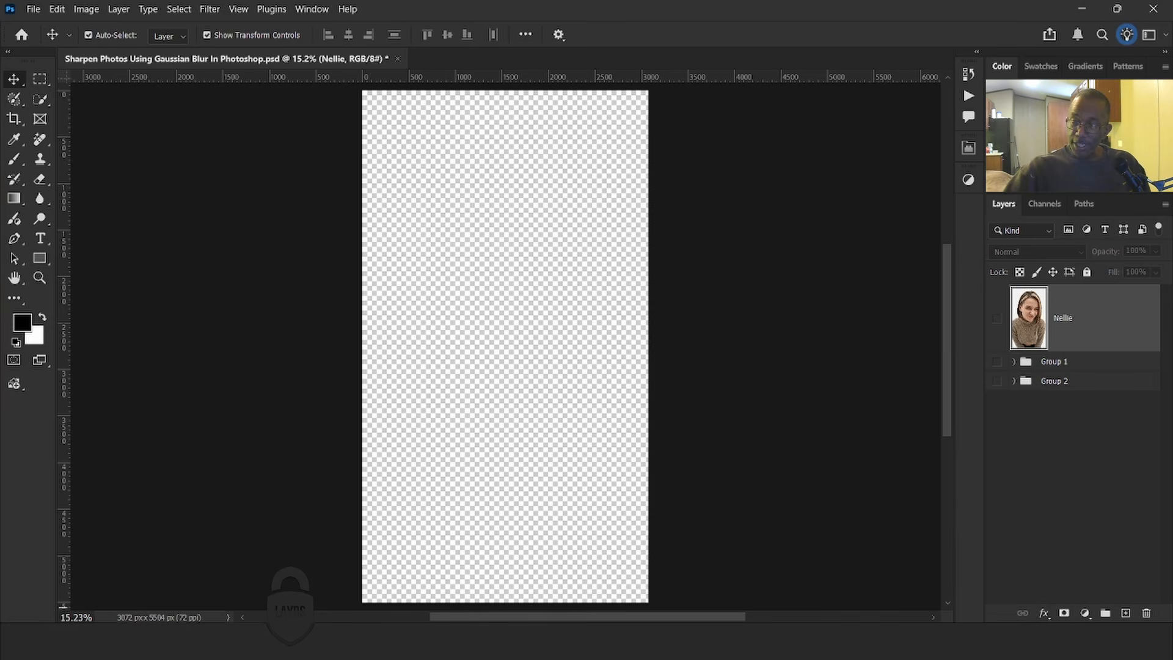
Make the hidden portrait layer visible and duplicate it twice
{"action": "left_click", "coordinate": [996, 318]}
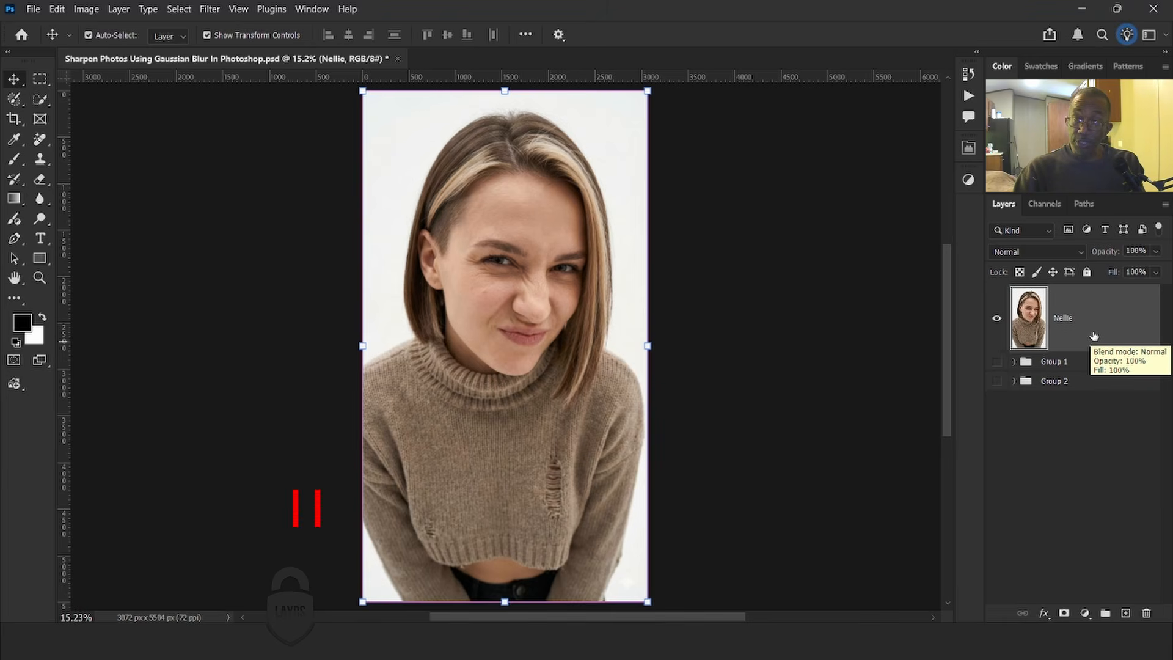
{"action": "key", "text": "ctrl+j"}
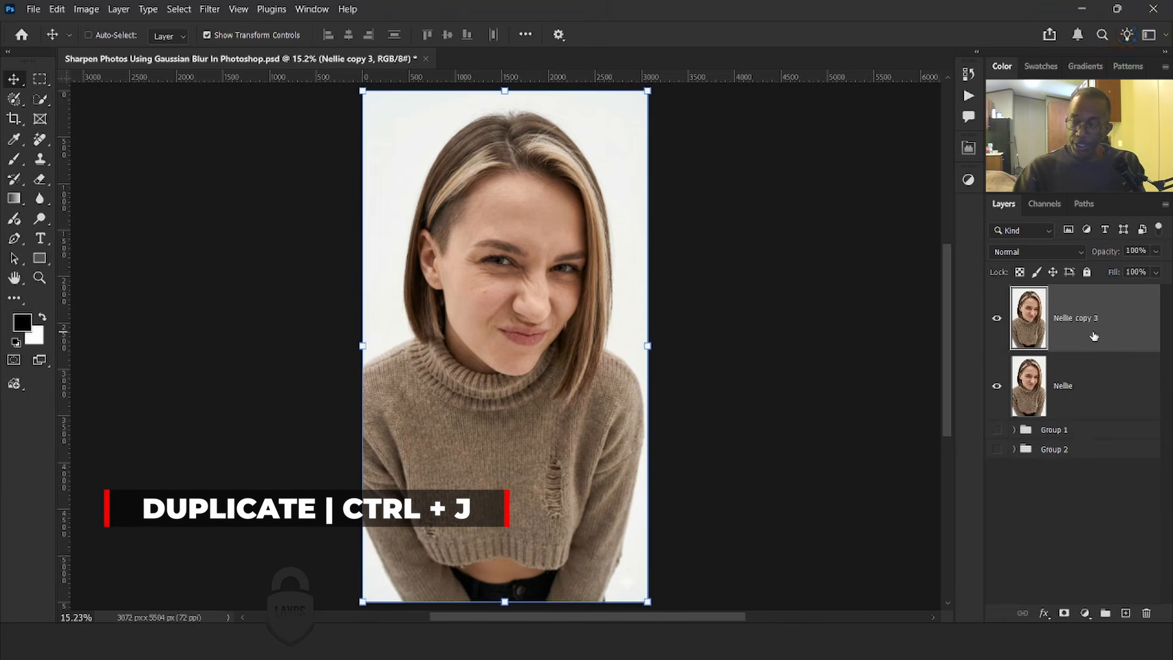
{"action": "key", "text": "ctrl+j"}
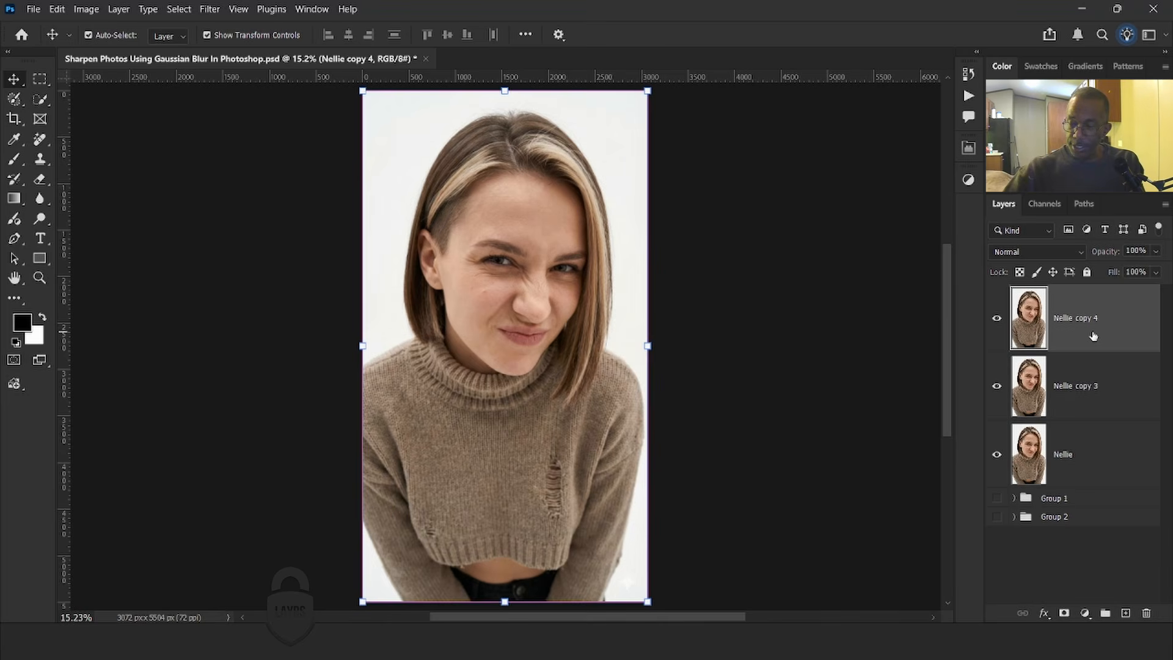
Rename the two portrait copies, replacing the copy suffix with "Vivid" on the upper one and "Original" on the lower one
{"action": "double_click", "coordinate": [1093, 336]}
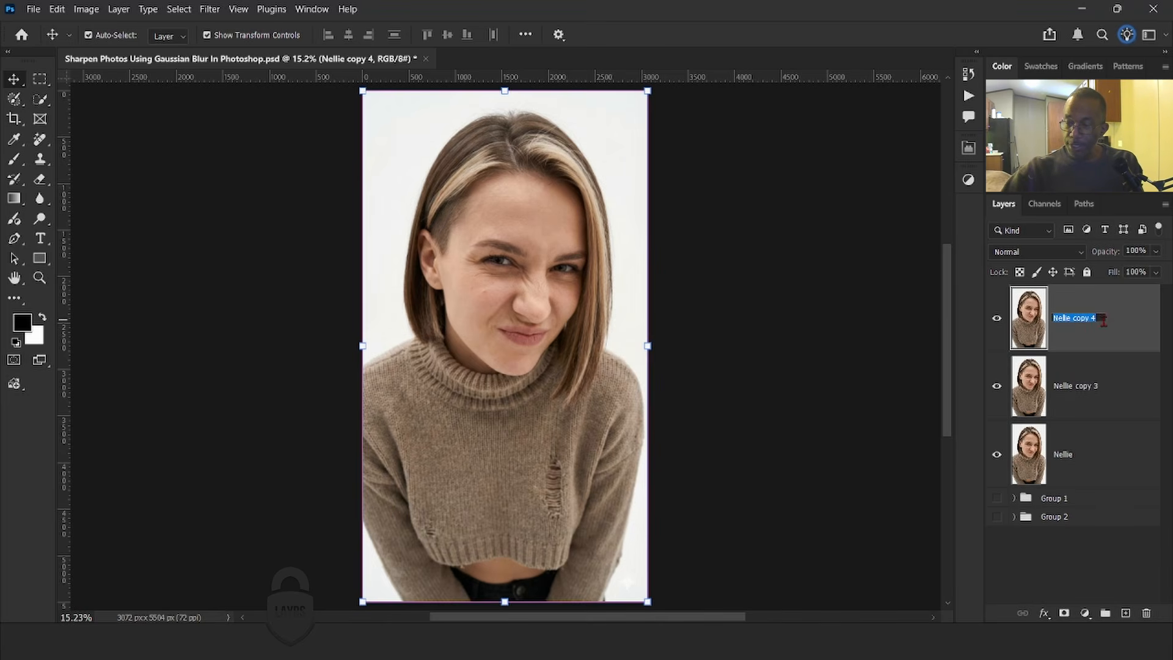
{"action": "type", "text": "Nellie Vivid"}
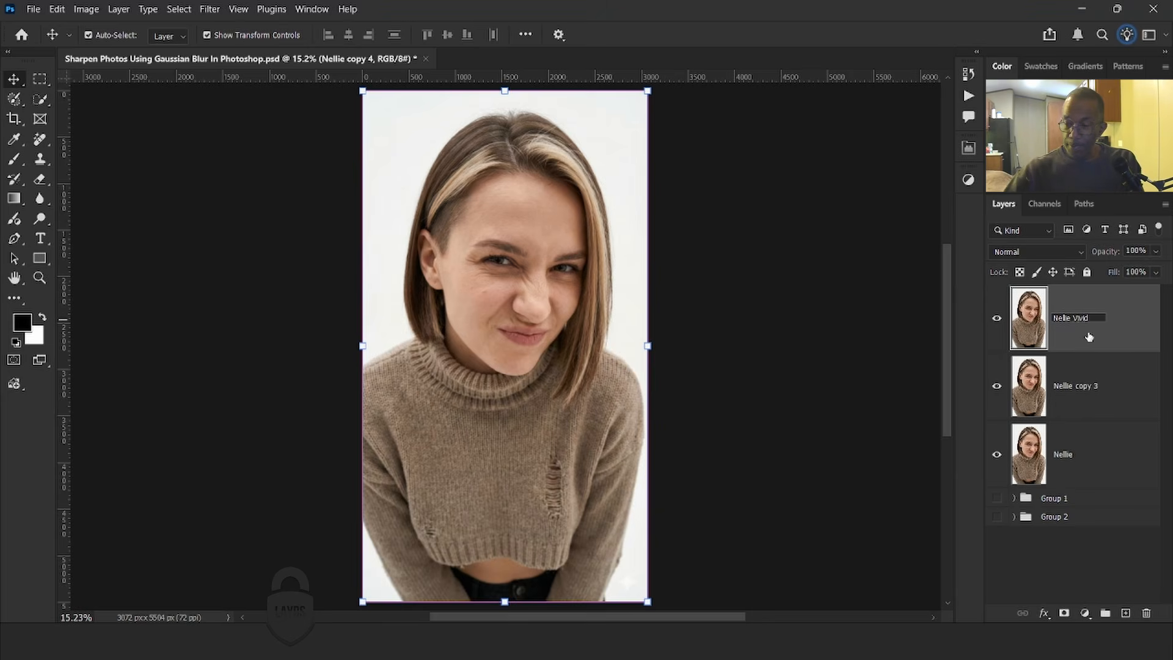
{"action": "double_click", "coordinate": [1091, 390]}
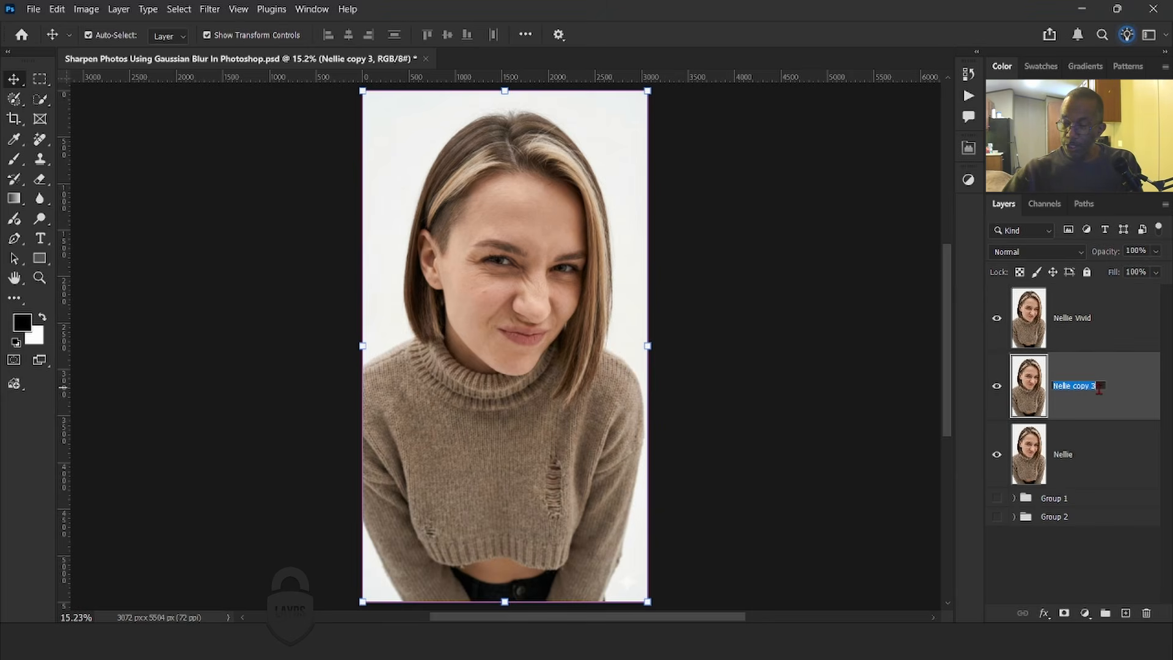
{"action": "left_click_drag", "start_coordinate": [1100, 386], "coordinate": [1074, 386]}
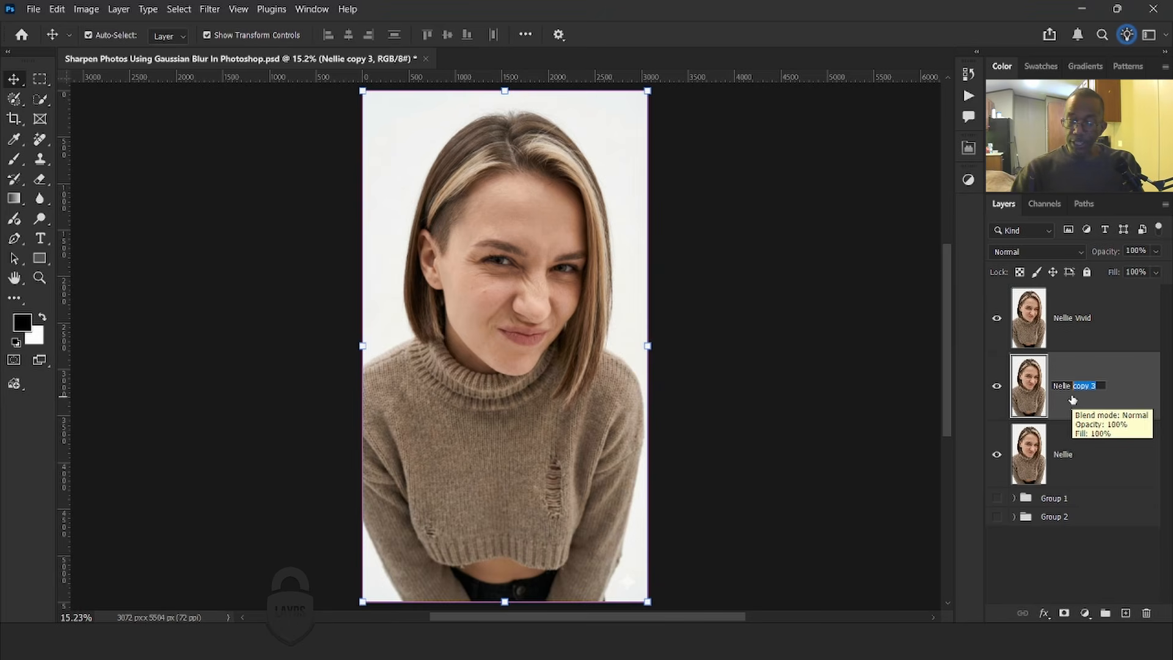
{"action": "type", "text": "Original"}
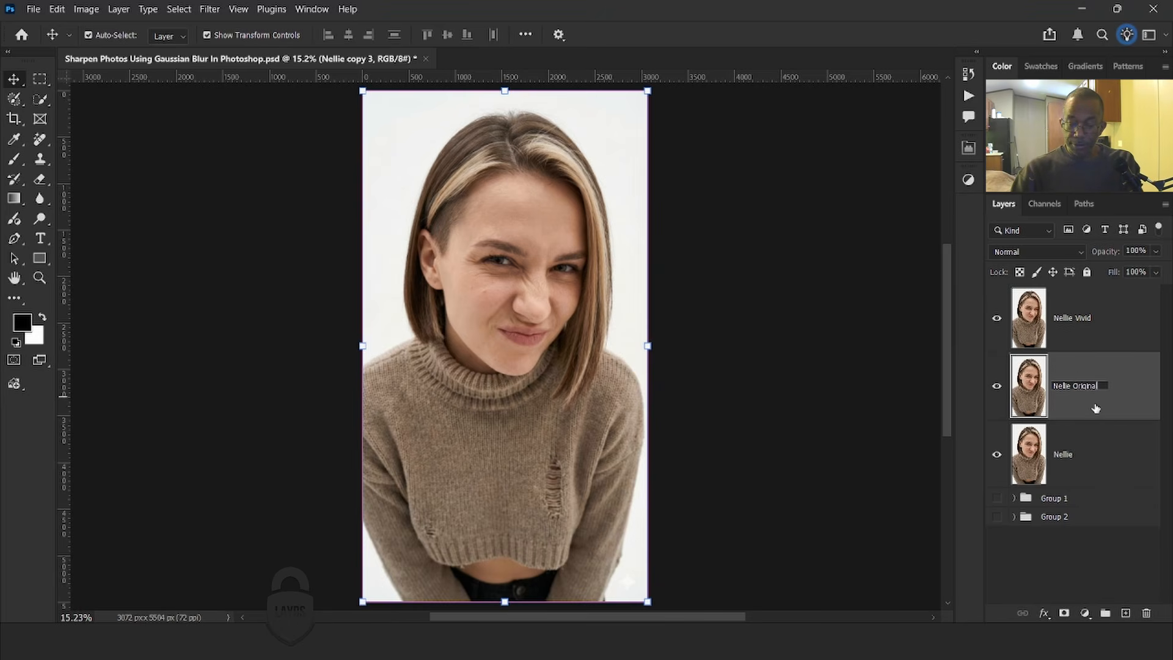
{"action": "key", "text": "Return"}
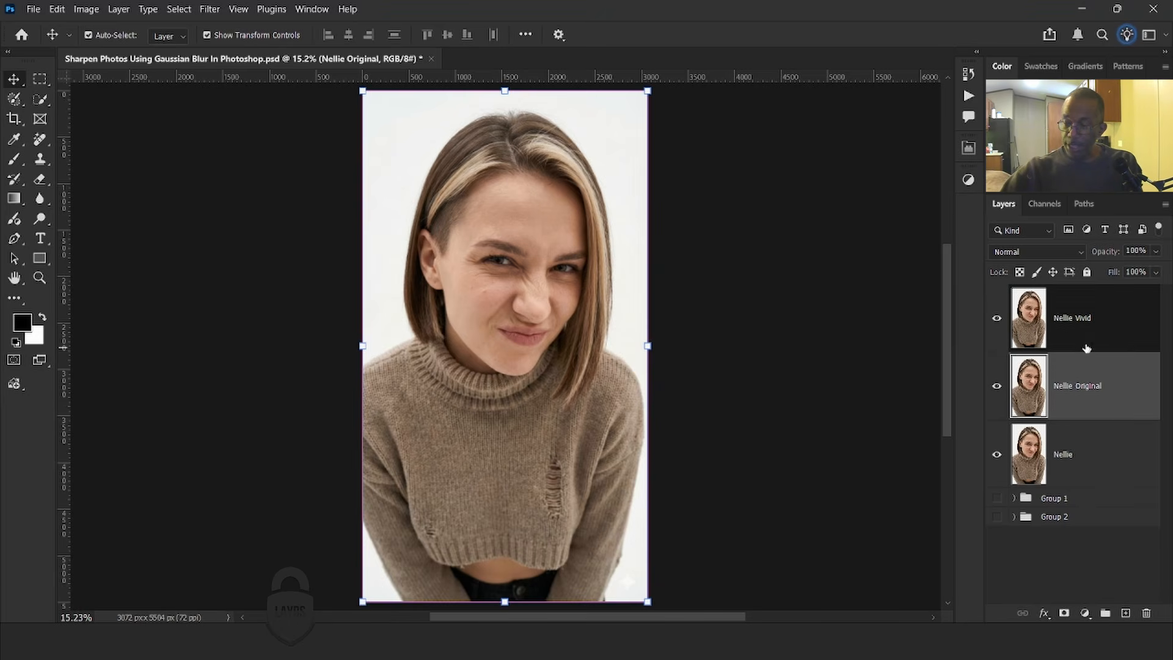
Set the Vivid layer's blend mode to Vivid Light and invert its colors
{"action": "left_click", "coordinate": [1097, 341]}
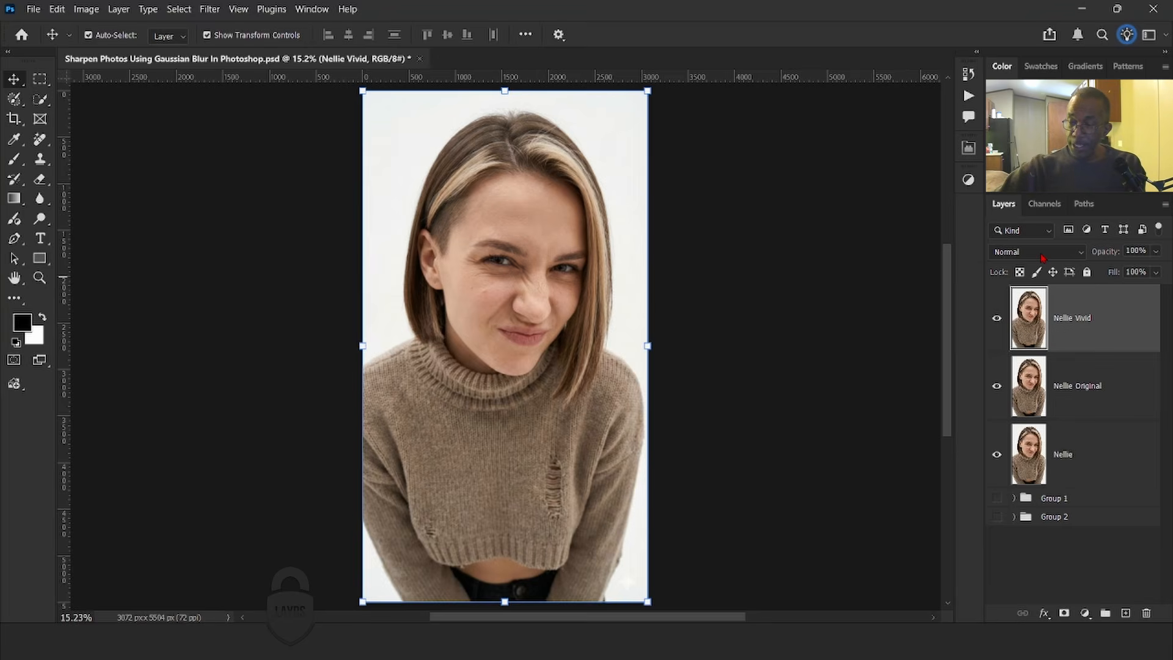
{"action": "left_click", "coordinate": [1042, 255]}
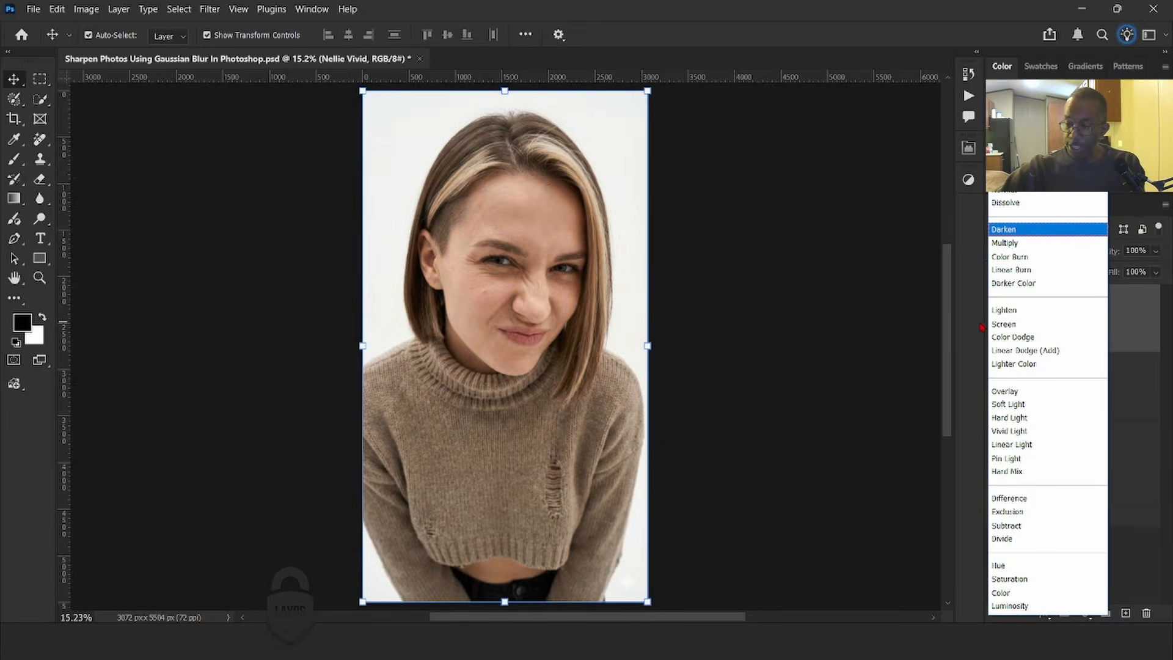
{"action": "left_click", "coordinate": [1032, 432]}
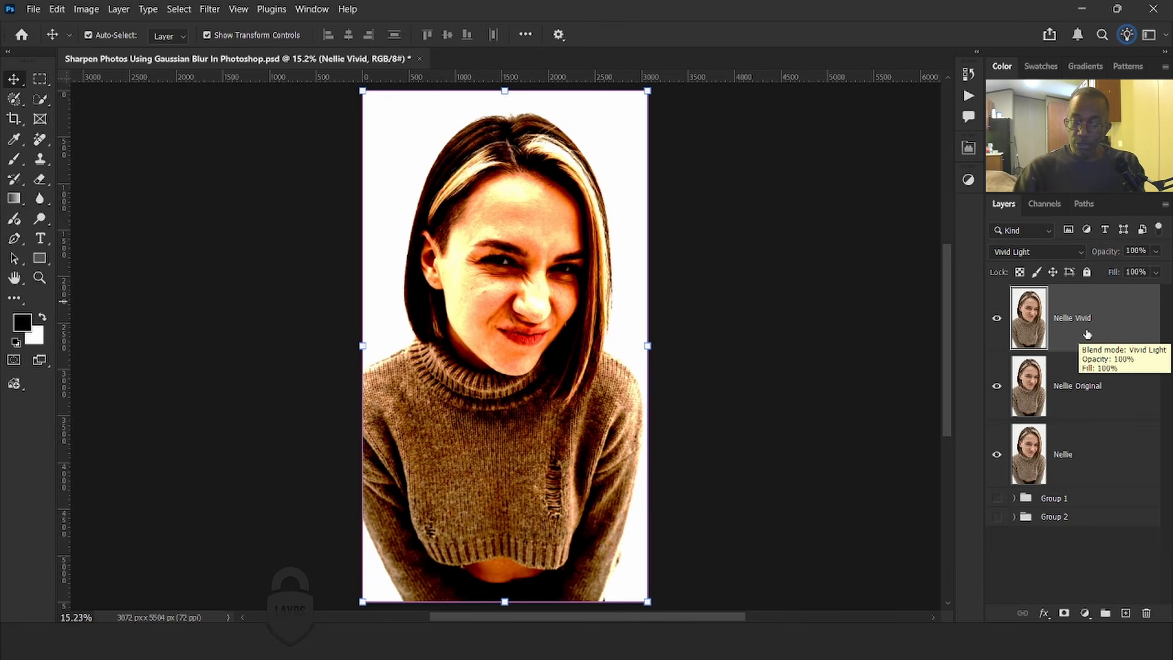
{"action": "key", "text": "ctrl+i"}
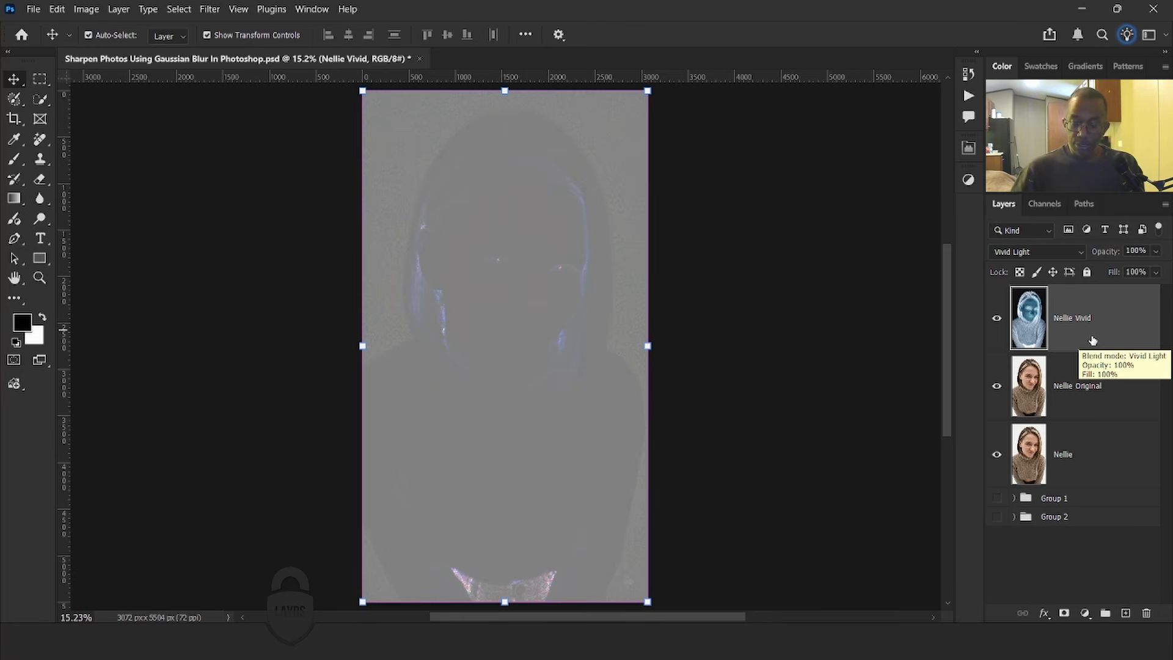
Convert the Vivid layer to a Smart Object and apply a Gaussian Blur with a radius of 7.0 pixels
{"action": "right_click", "coordinate": [1056, 346]}
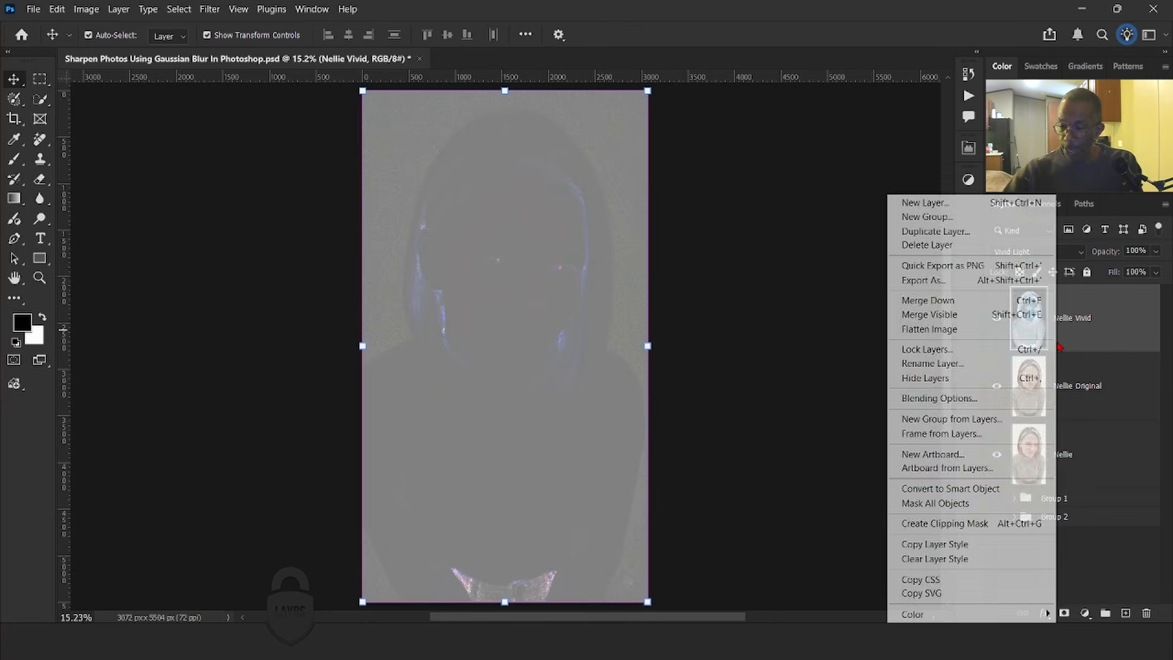
{"action": "left_click", "coordinate": [1006, 489]}
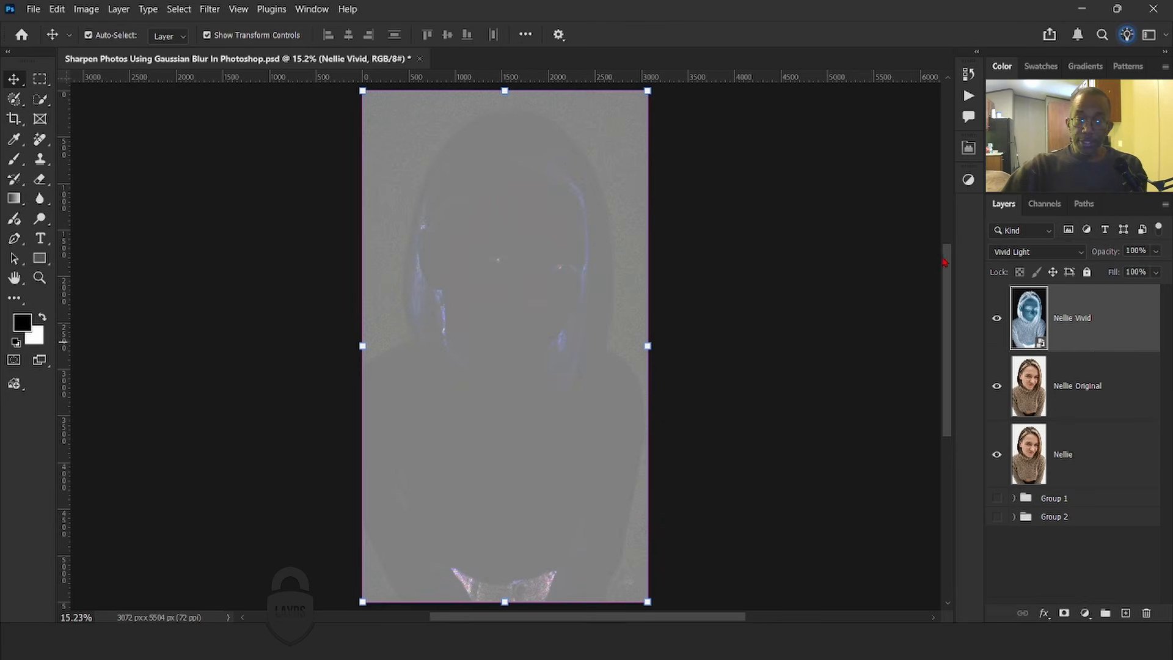
{"action": "left_click", "coordinate": [209, 9]}
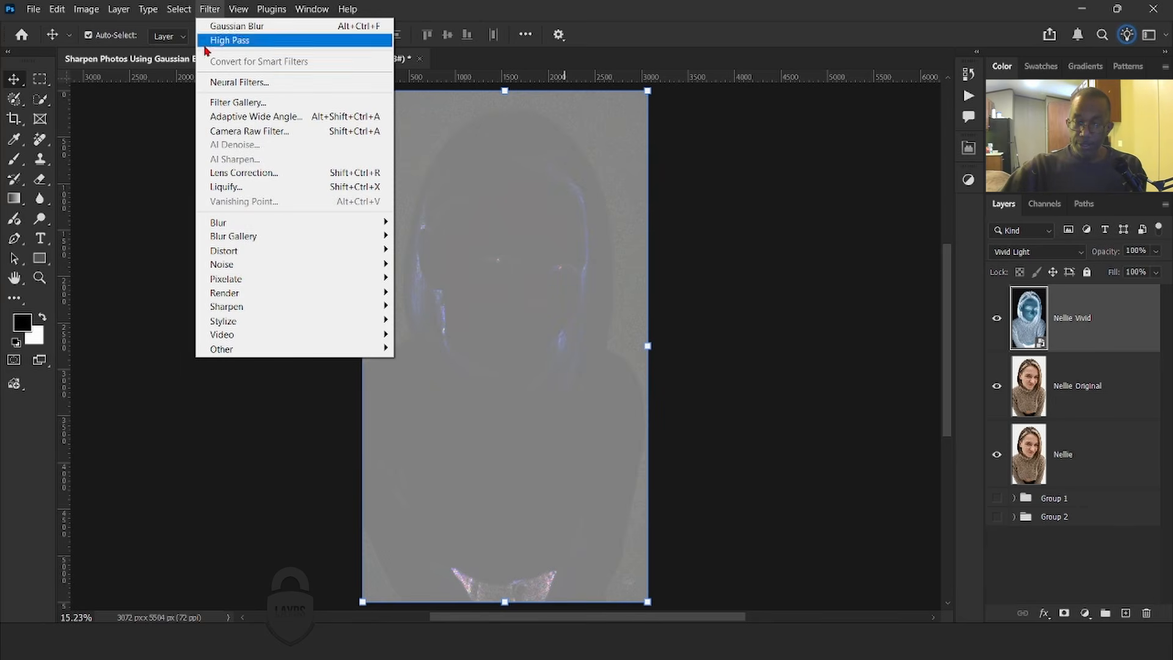
{"action": "mouse_move", "coordinate": [353, 221]}
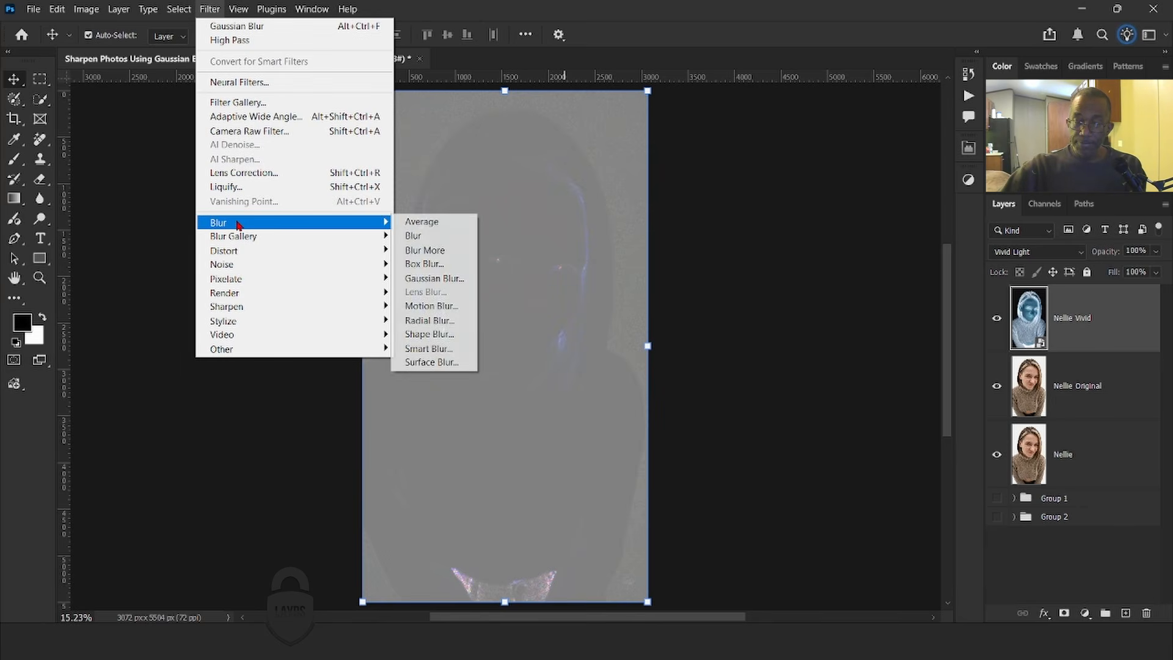
{"action": "left_click", "coordinate": [415, 280]}
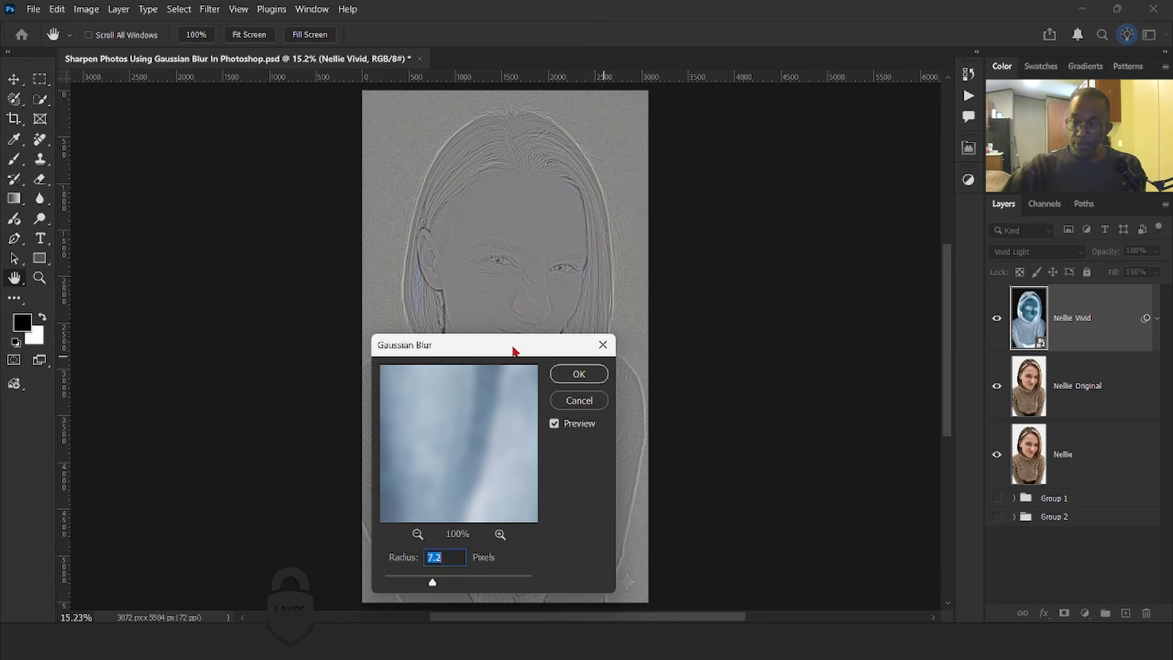
{"action": "left_click_drag", "start_coordinate": [513, 349], "coordinate": [713, 243]}
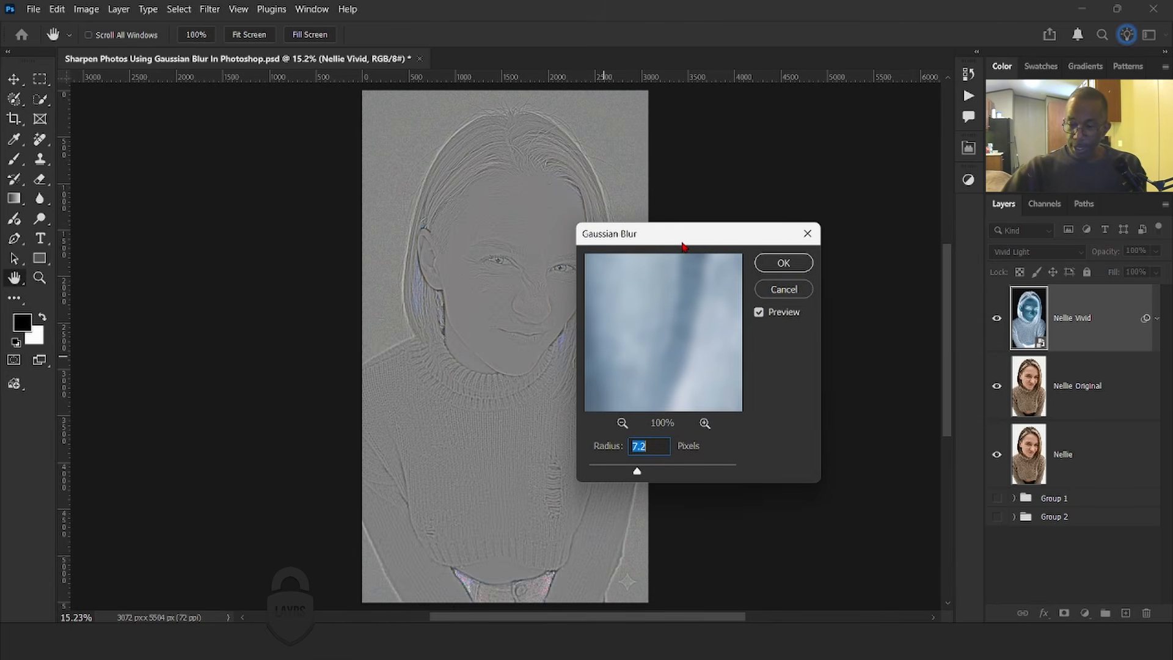
{"action": "left_click_drag", "start_coordinate": [683, 245], "coordinate": [718, 233]}
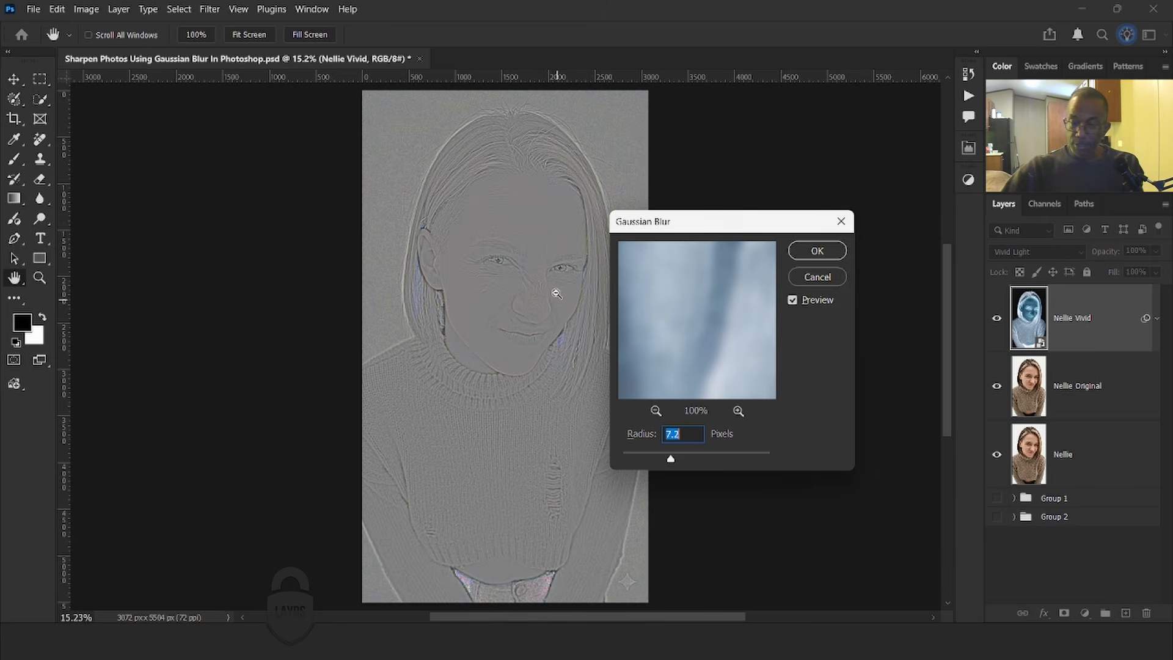
{"action": "scroll", "coordinate": [543, 273], "scroll_direction": "up", "scroll_amount": 4}
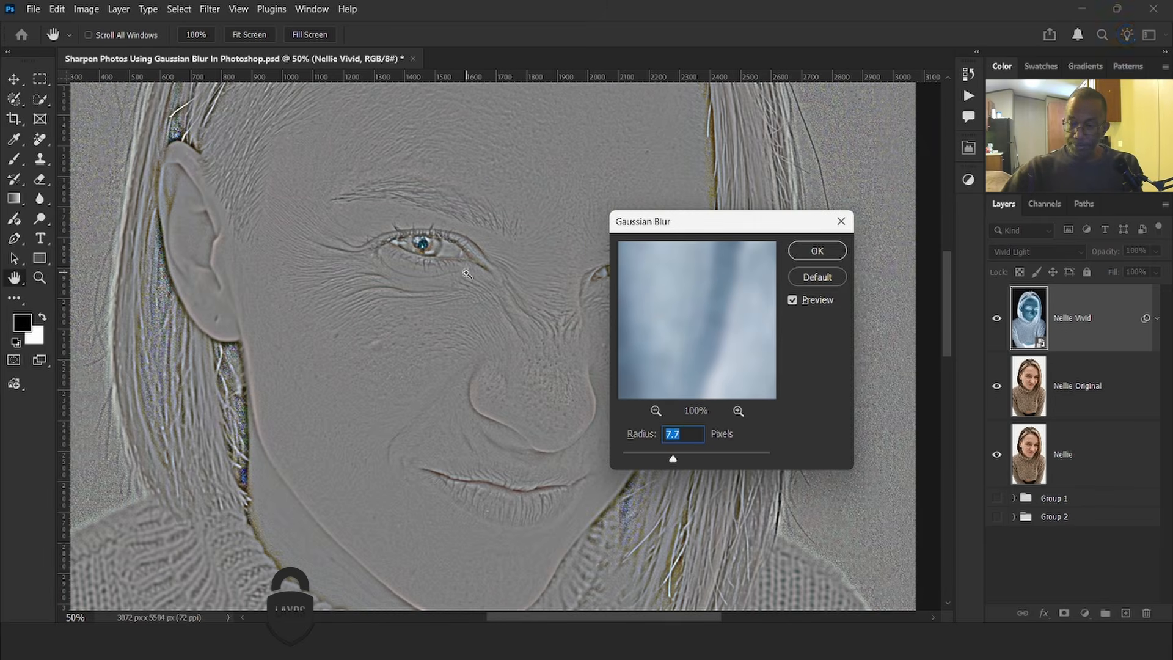
{"action": "left_click_drag", "start_coordinate": [711, 228], "coordinate": [738, 247]}
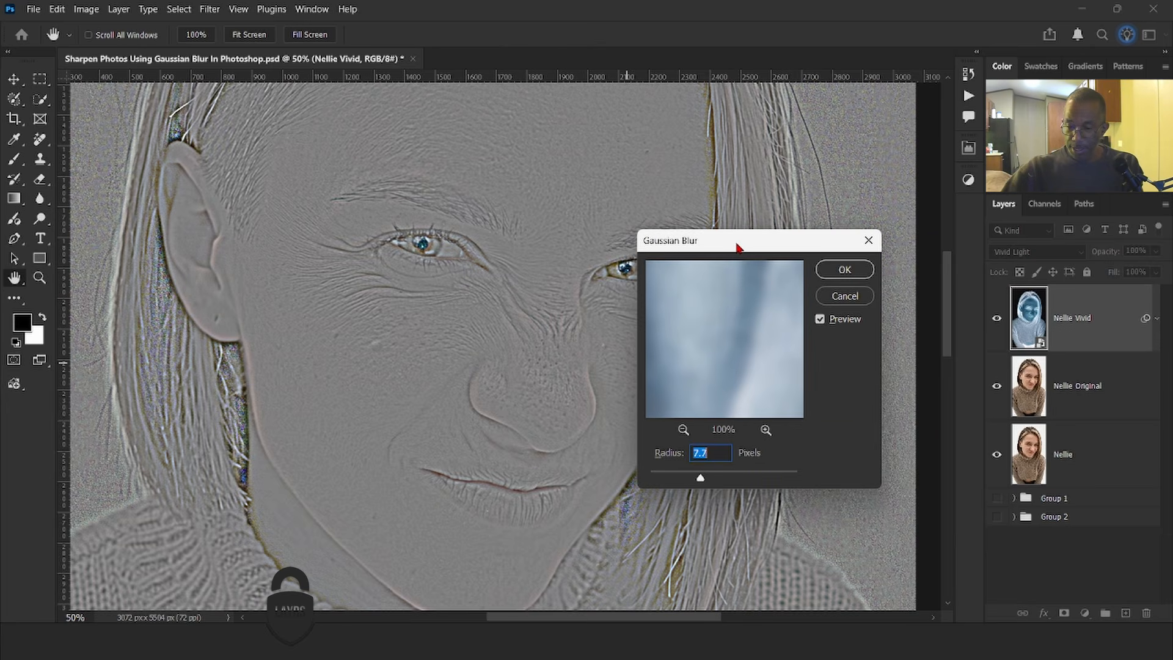
{"action": "left_click_drag", "start_coordinate": [702, 476], "coordinate": [697, 479]}
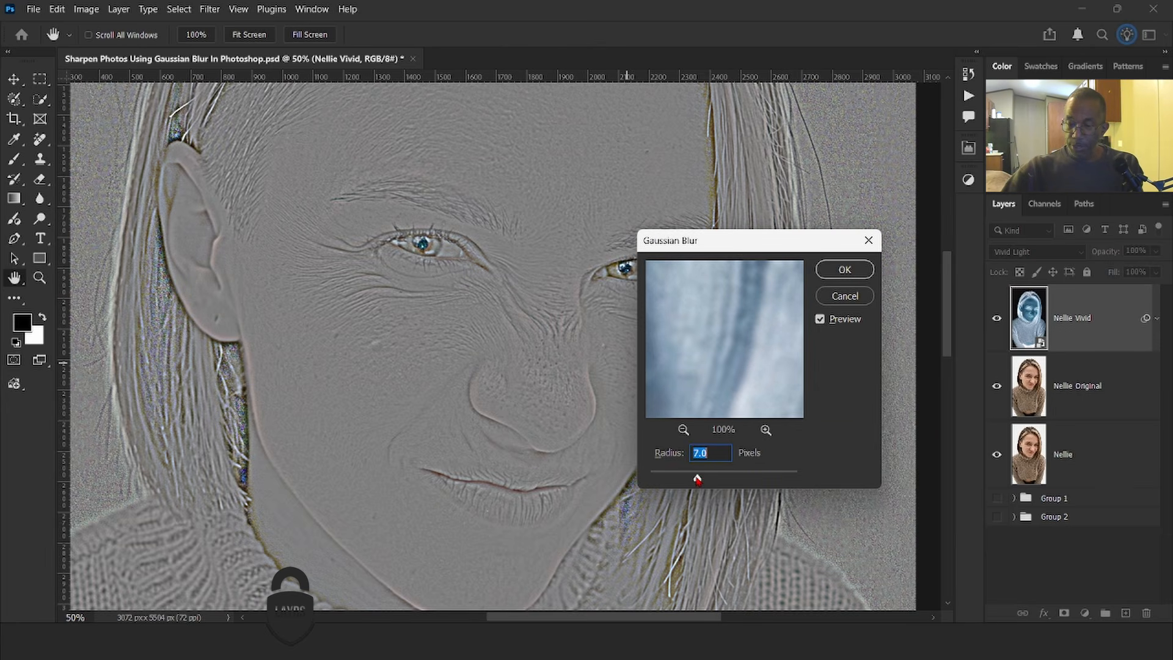
{"action": "left_click", "coordinate": [842, 275]}
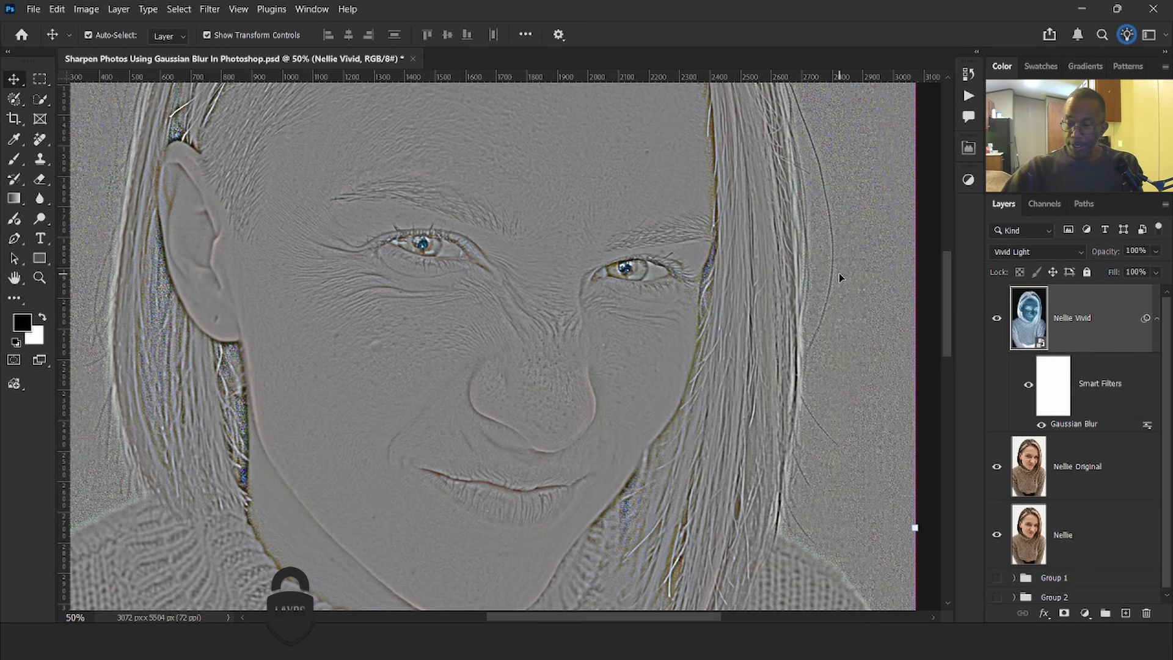
{"action": "left_click", "coordinate": [1156, 322]}
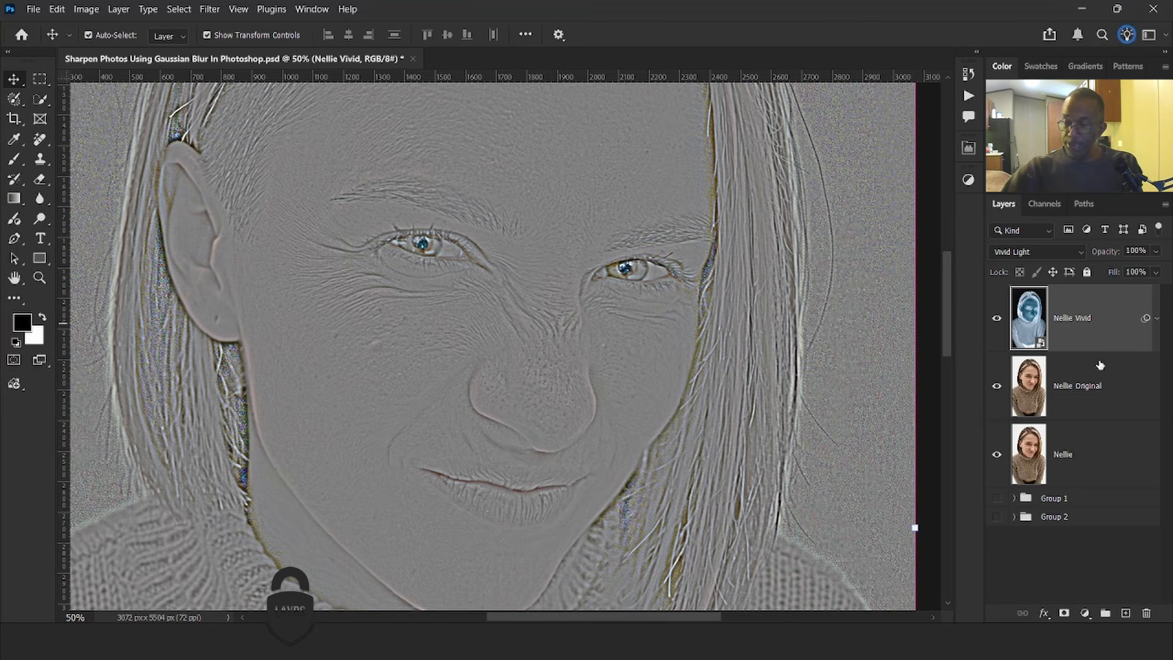
Group the Vivid and Original layers and set the group's blend mode to Overlay
{"action": "left_click", "coordinate": [1114, 398], "text": "shift"}
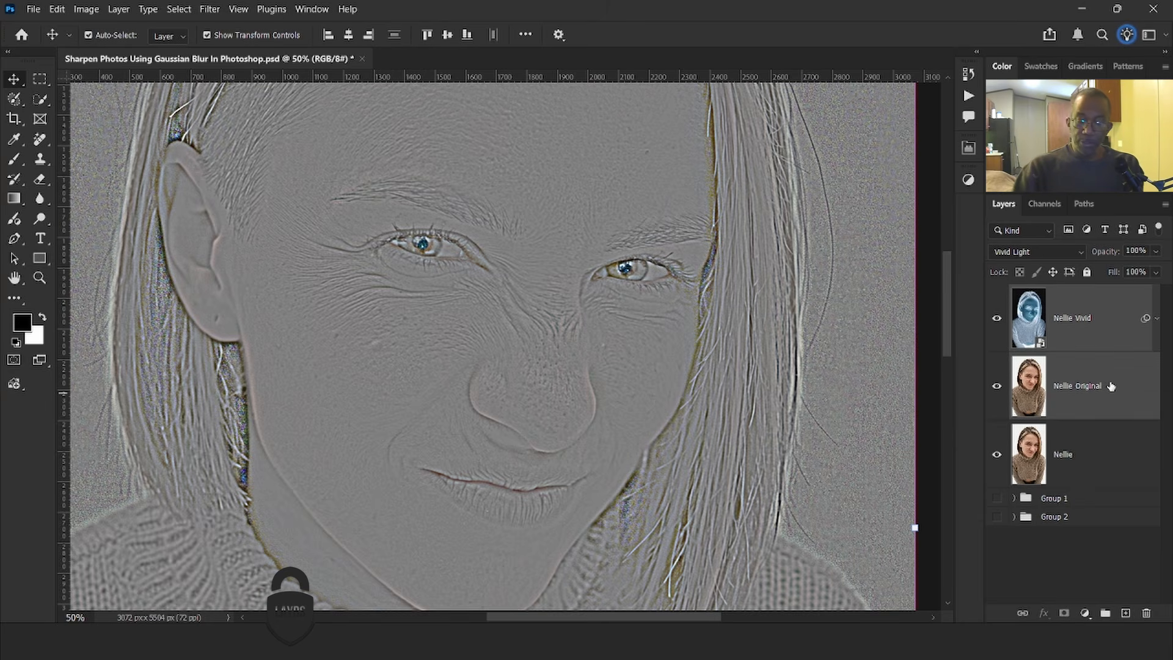
{"action": "key", "text": "ctrl+g"}
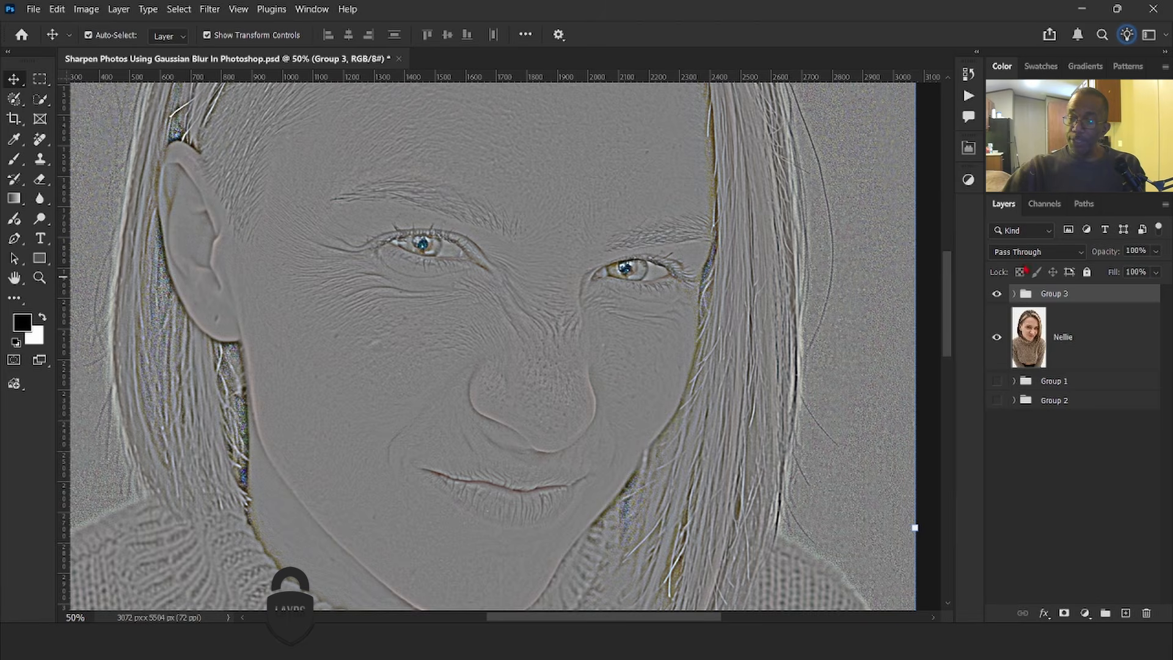
{"action": "left_click", "coordinate": [1031, 252]}
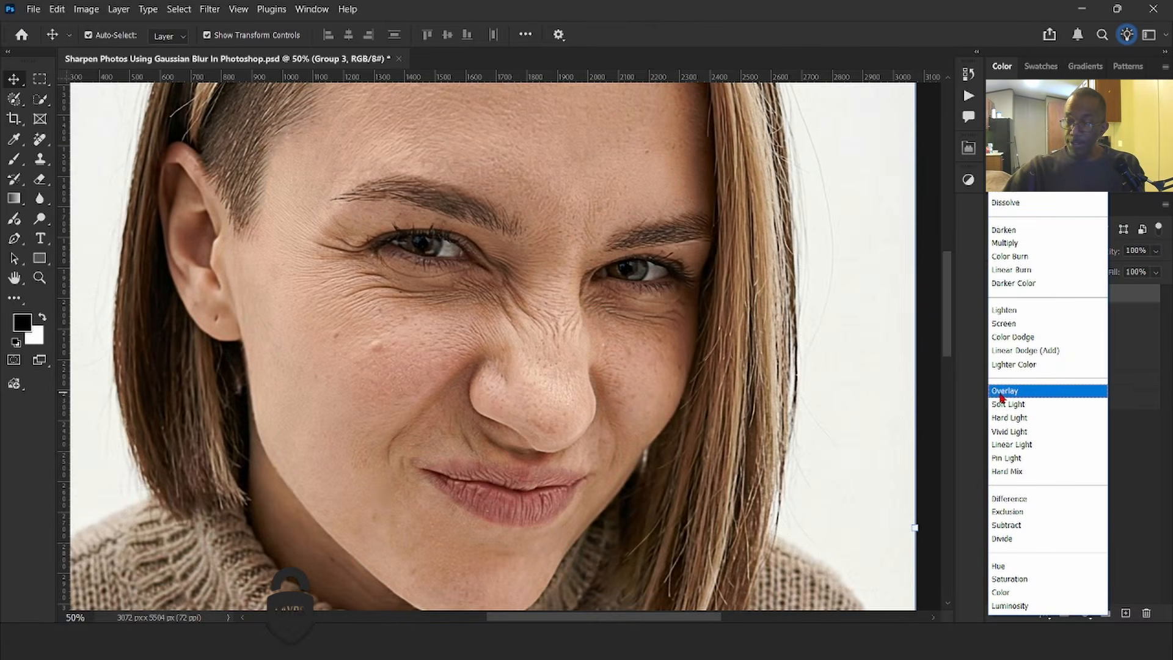
{"action": "left_click", "coordinate": [1002, 391]}
Compare the face with and without the sharpening group, examining the skin and eye detail up close
{"action": "scroll", "coordinate": [872, 433], "scroll_direction": "down", "scroll_amount": 3}
{"action": "left_click_drag", "start_coordinate": [691, 375], "coordinate": [656, 355]}
{"action": "scroll", "coordinate": [609, 338], "scroll_direction": "up", "scroll_amount": 5}
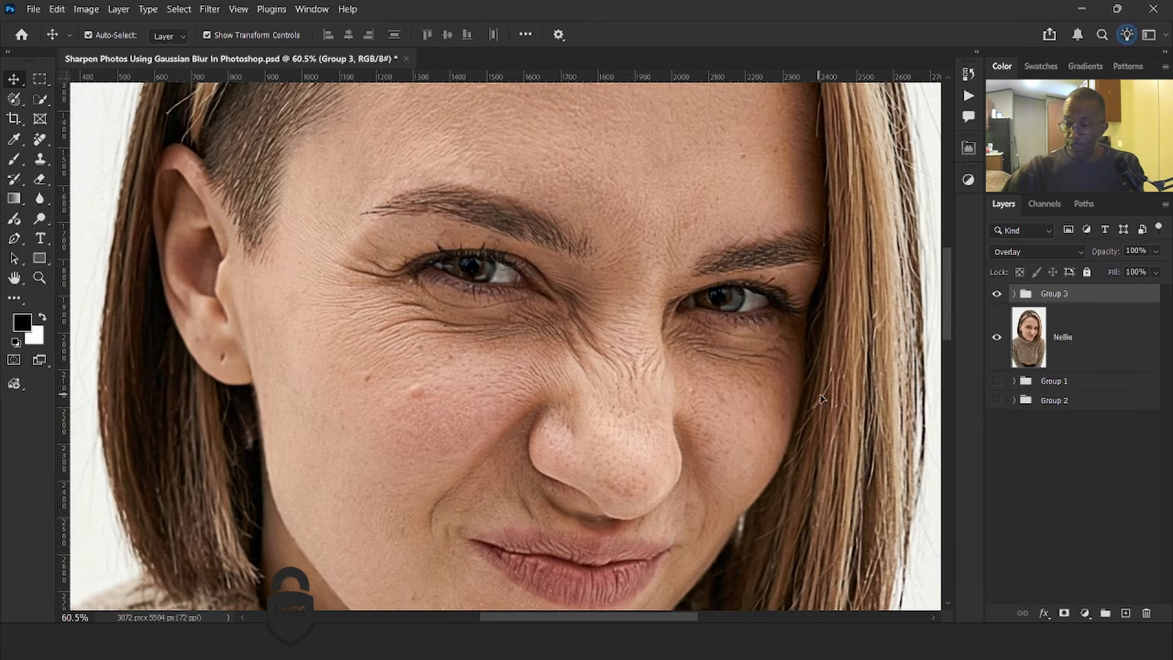
{"action": "left_click", "coordinate": [997, 340], "text": "alt"}
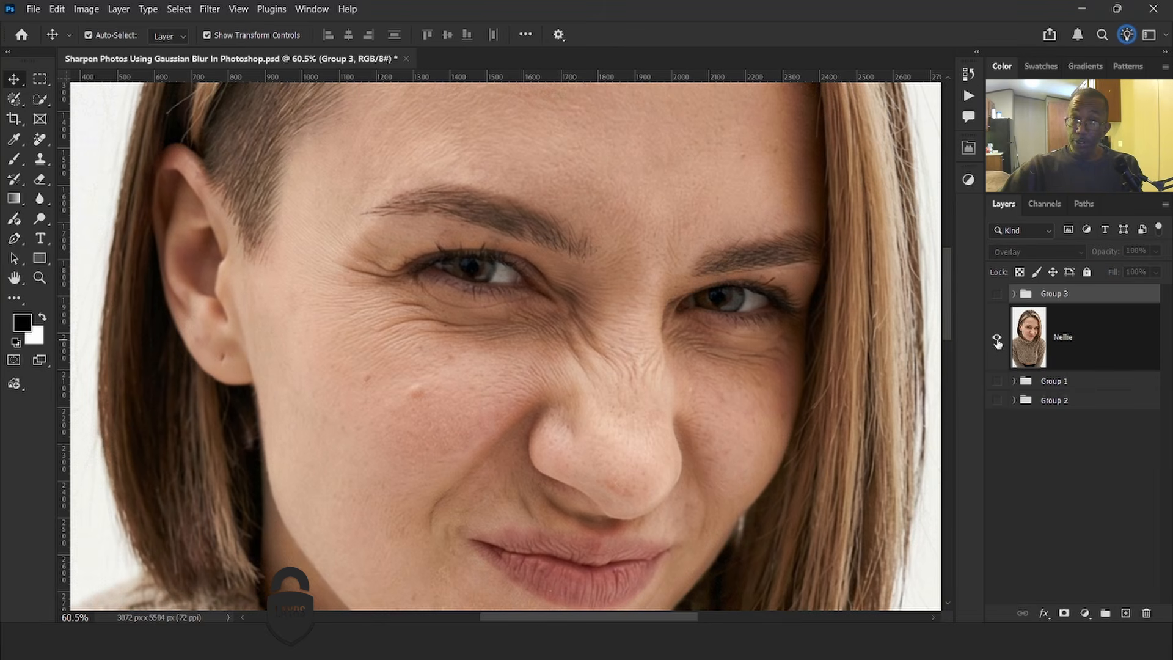
{"action": "left_click", "coordinate": [997, 340], "text": "alt"}
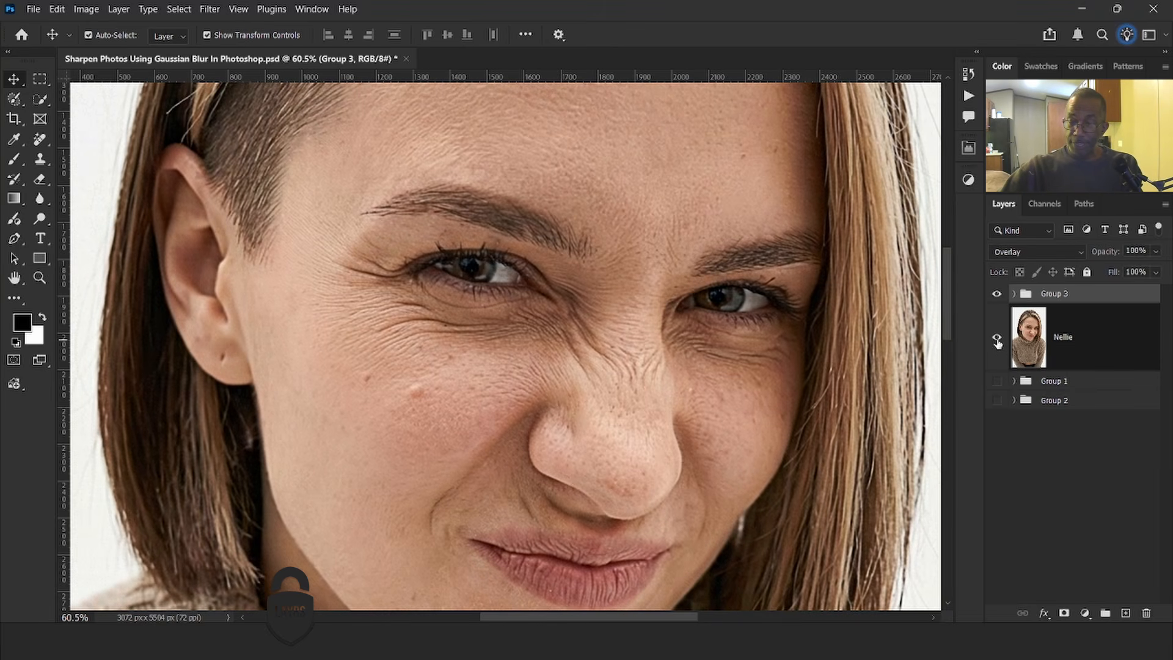
{"action": "left_click", "coordinate": [997, 339], "text": "alt"}
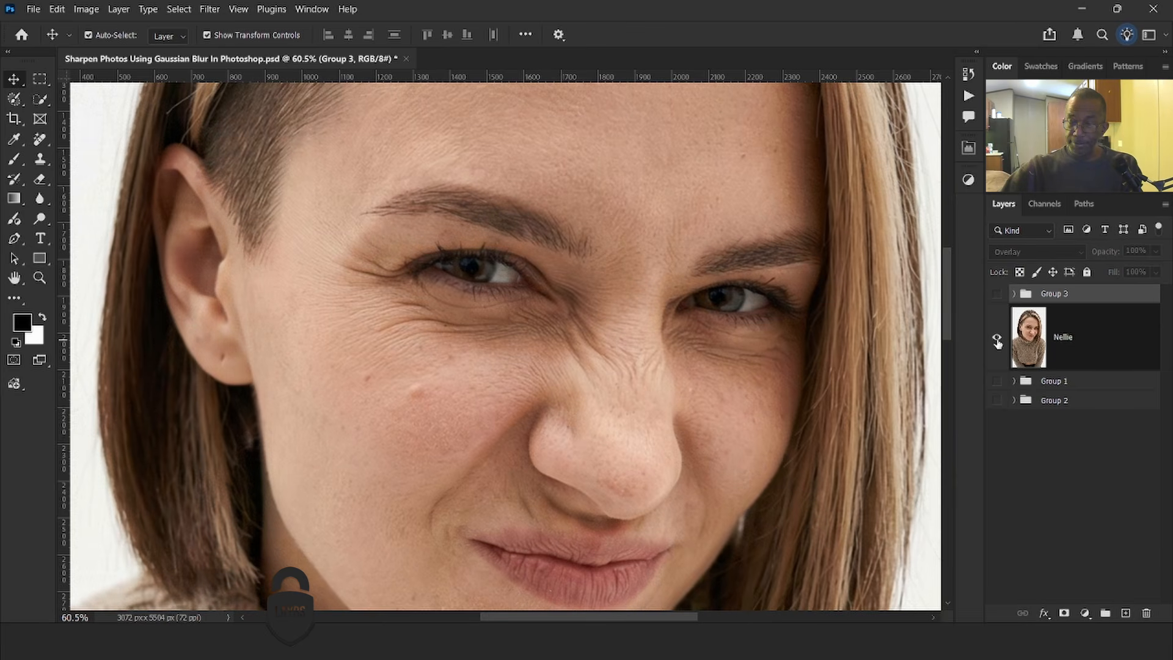
{"action": "left_click", "coordinate": [997, 340], "text": "alt"}
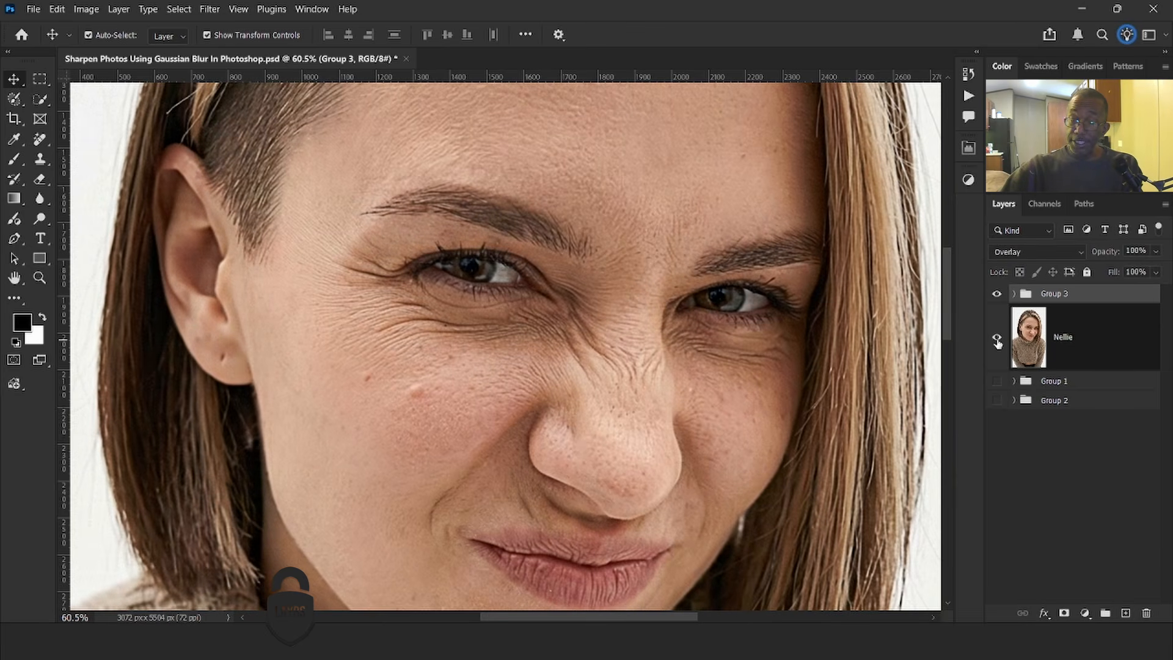
{"action": "scroll", "coordinate": [725, 365], "scroll_direction": "down", "scroll_amount": 3}
{"action": "scroll", "coordinate": [550, 276], "scroll_direction": "up", "scroll_amount": 2}
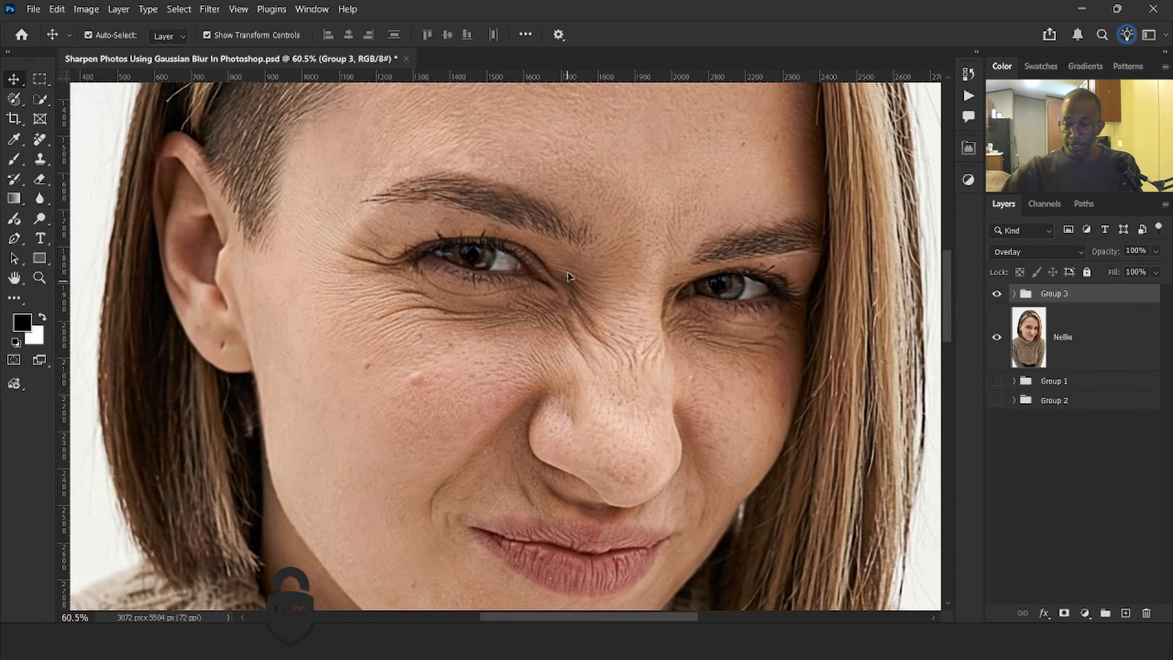
{"action": "scroll", "coordinate": [538, 275], "scroll_direction": "up", "scroll_amount": 3, "text": "alt"}
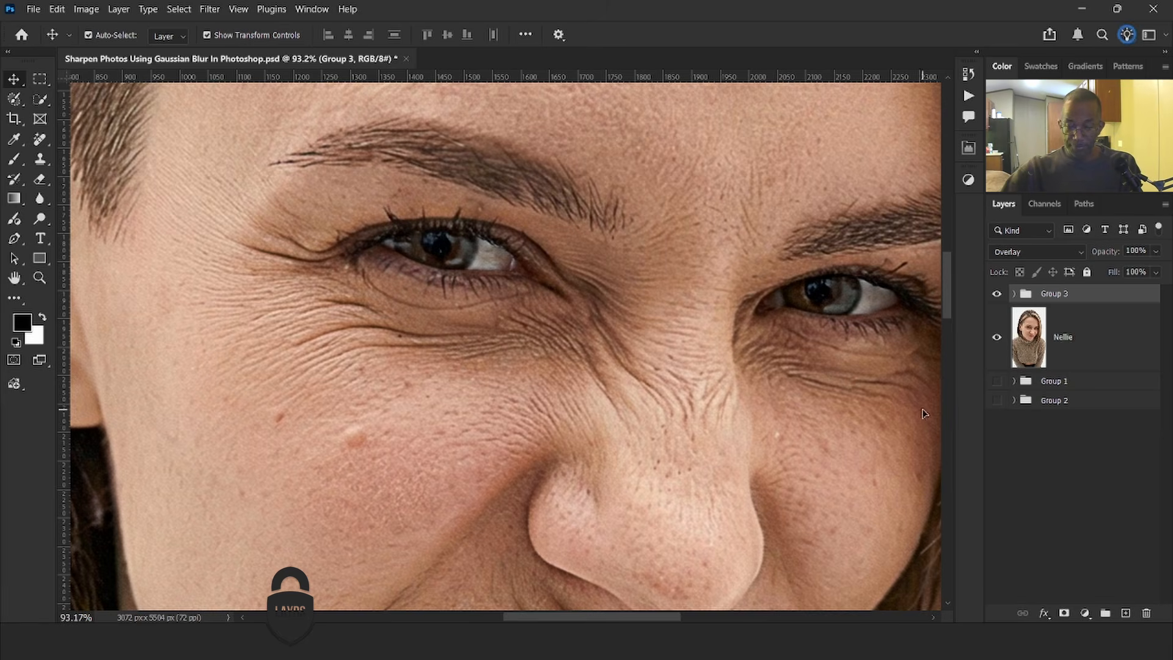
Isolate the base photo layer and restore the sharpening group to compare the wrinkles around the eyes and nose
{"action": "left_click", "coordinate": [997, 340], "text": "alt"}
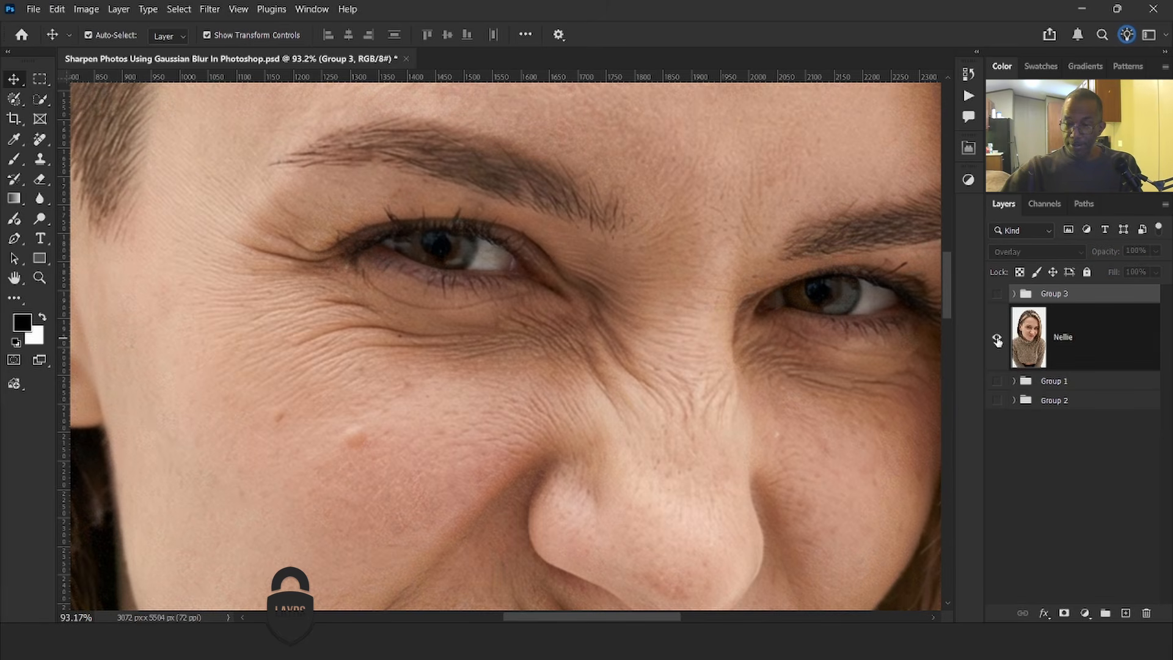
{"action": "left_click", "coordinate": [997, 340], "text": "alt"}
{"action": "scroll", "coordinate": [595, 357], "scroll_direction": "down", "scroll_amount": 5}
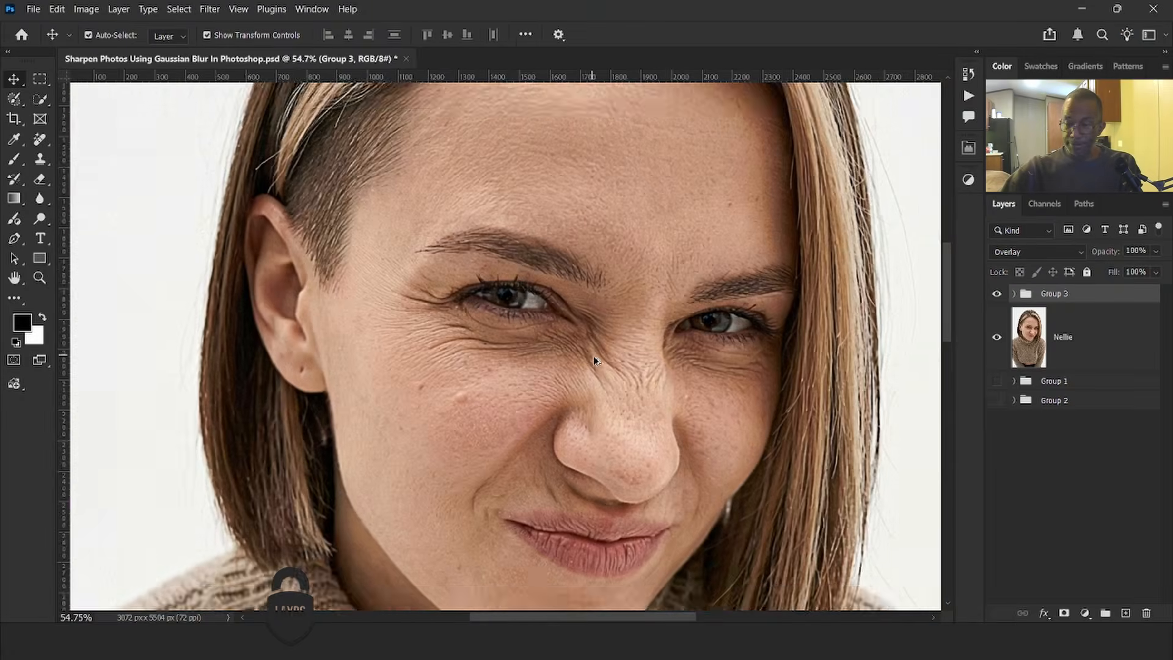
{"action": "scroll", "coordinate": [600, 367], "scroll_direction": "down", "scroll_amount": 5}
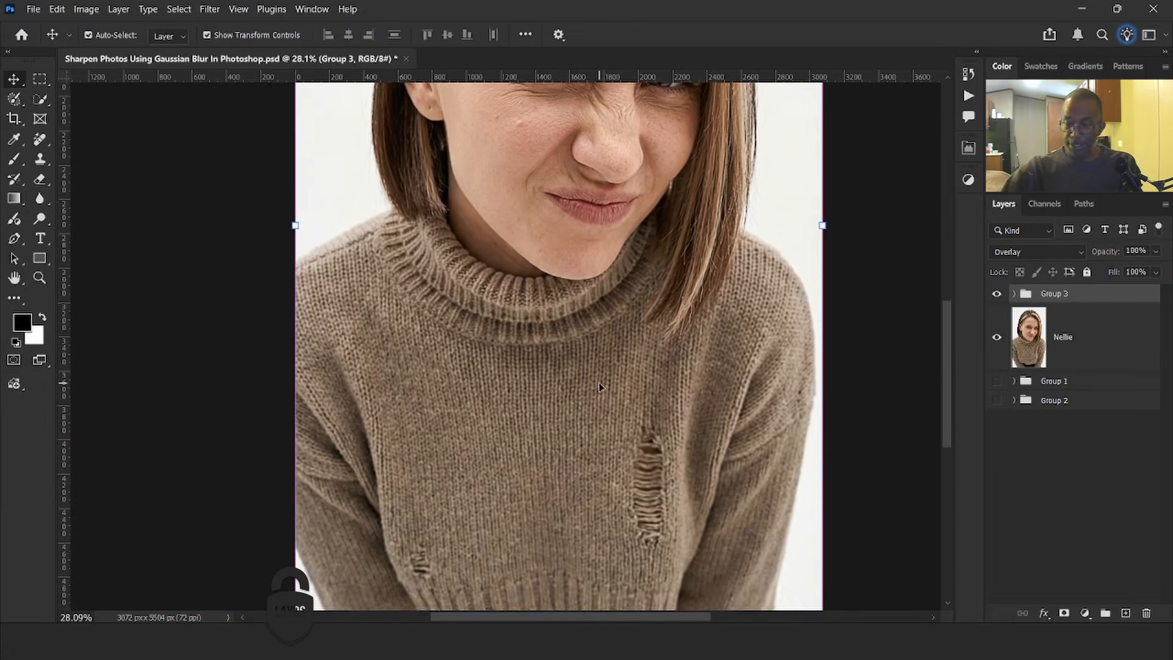
Examine the sweater's knit texture up close, comparing it with and without the sharpening group
{"action": "scroll", "coordinate": [567, 397], "scroll_direction": "up", "scroll_amount": 3}
{"action": "scroll", "coordinate": [568, 403], "scroll_direction": "down", "scroll_amount": 2}
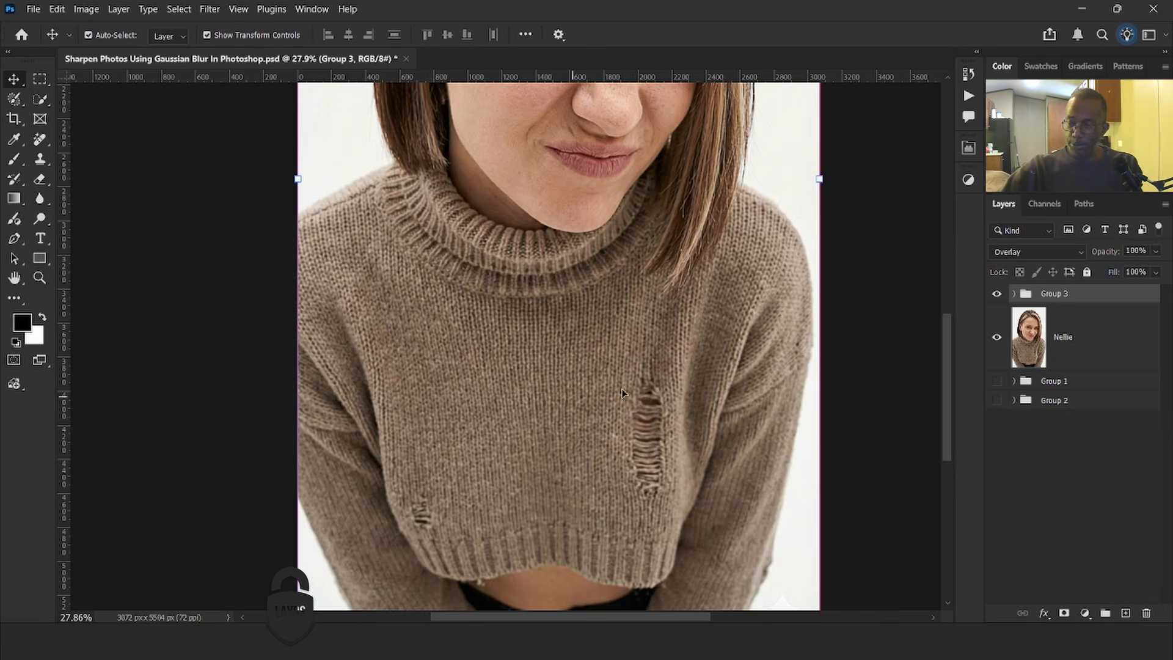
{"action": "scroll", "coordinate": [746, 380], "scroll_direction": "up", "scroll_amount": 3}
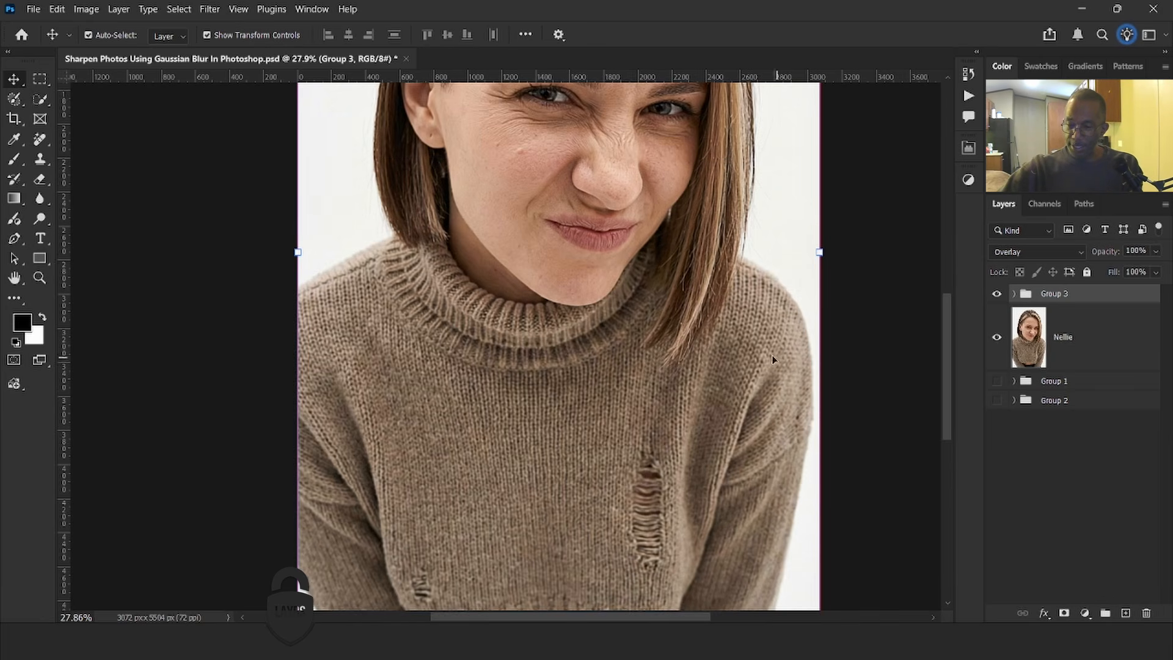
{"action": "scroll", "coordinate": [757, 359], "scroll_direction": "up", "scroll_amount": 2}
{"action": "scroll", "coordinate": [721, 365], "scroll_direction": "down", "scroll_amount": 2}
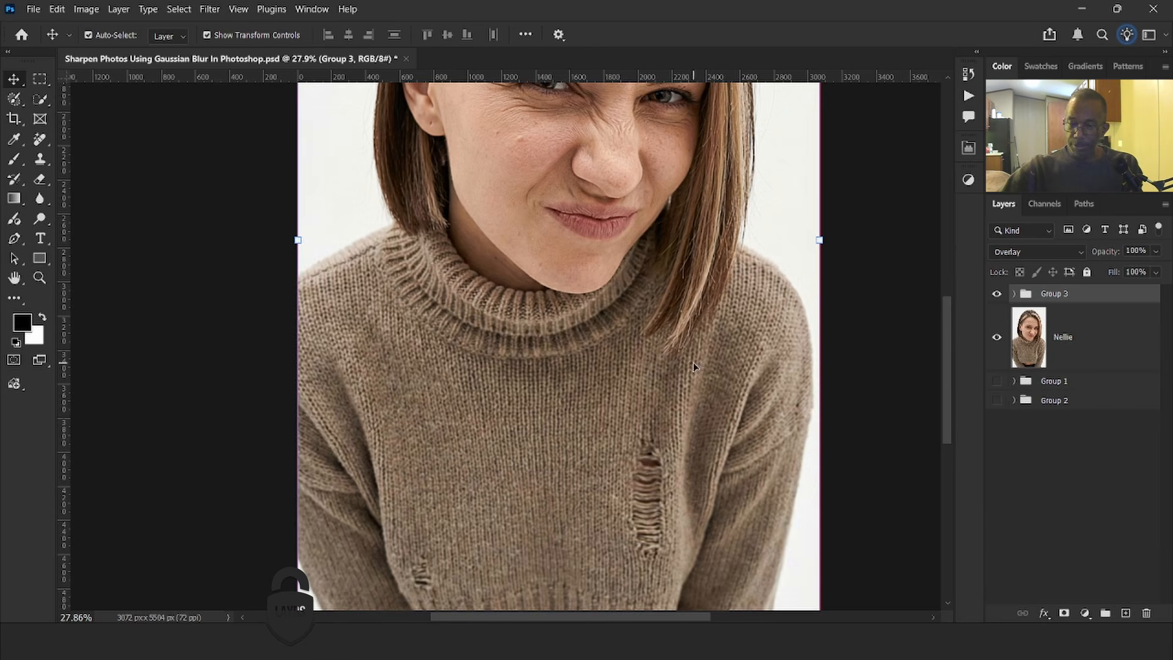
{"action": "scroll", "coordinate": [803, 323], "scroll_direction": "up", "scroll_amount": 2}
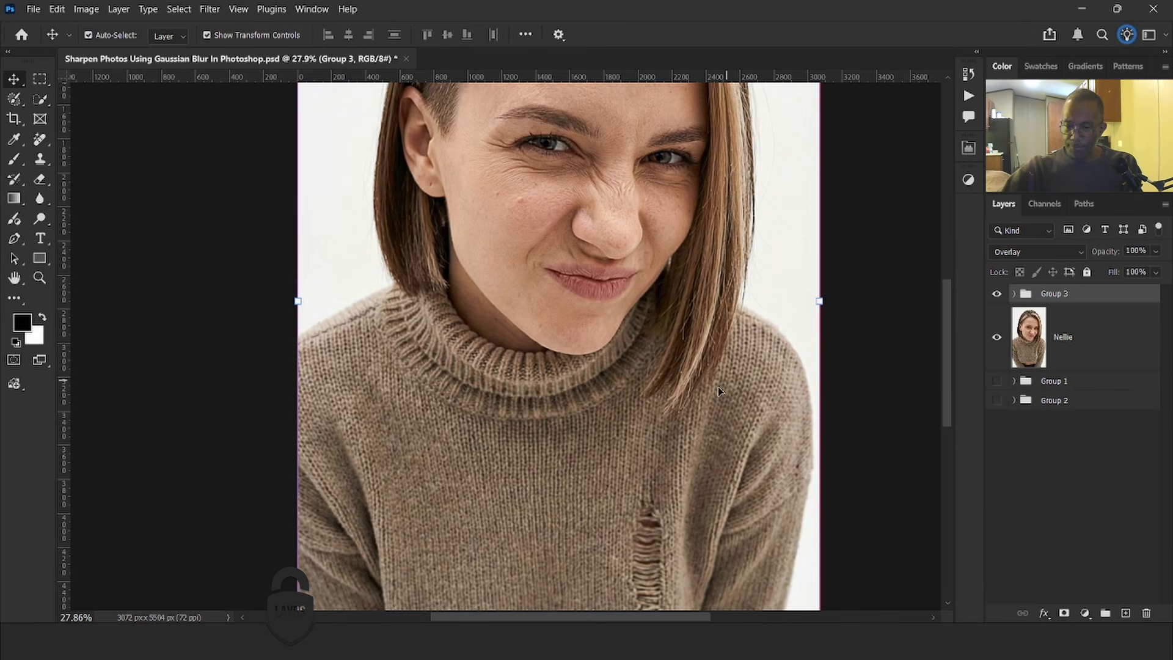
{"action": "scroll", "coordinate": [719, 387], "scroll_direction": "down", "scroll_amount": 2}
{"action": "scroll", "coordinate": [617, 396], "scroll_direction": "up", "scroll_amount": 3}
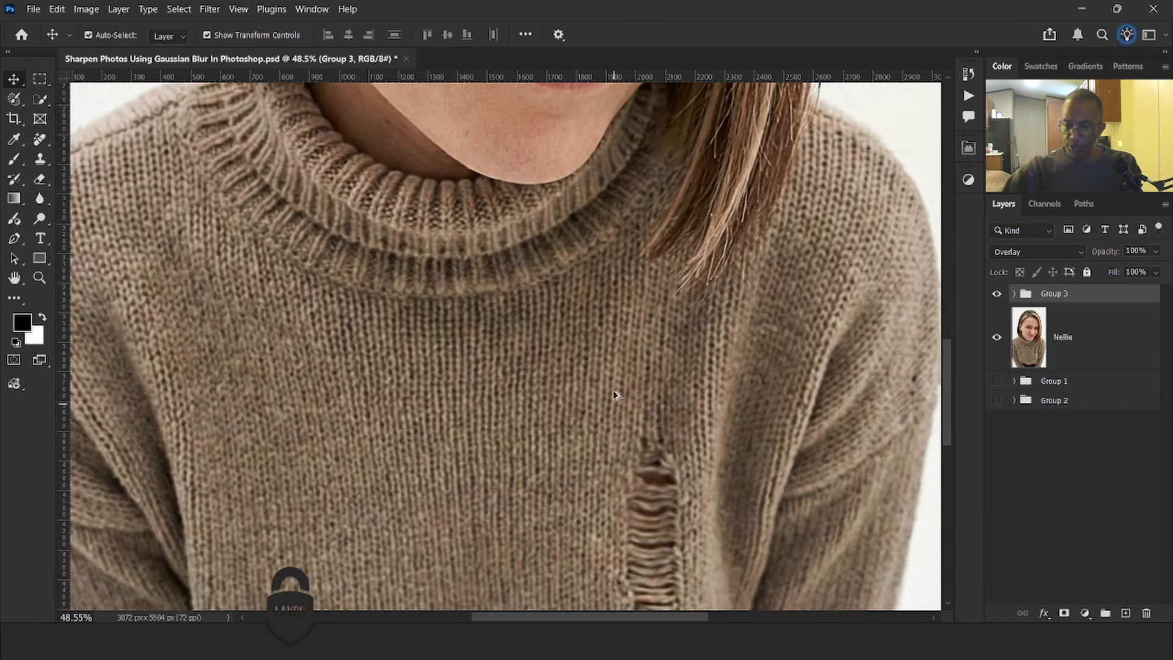
{"action": "scroll", "coordinate": [617, 396], "scroll_direction": "down", "scroll_amount": 2}
{"action": "left_click", "coordinate": [997, 338], "text": "alt"}
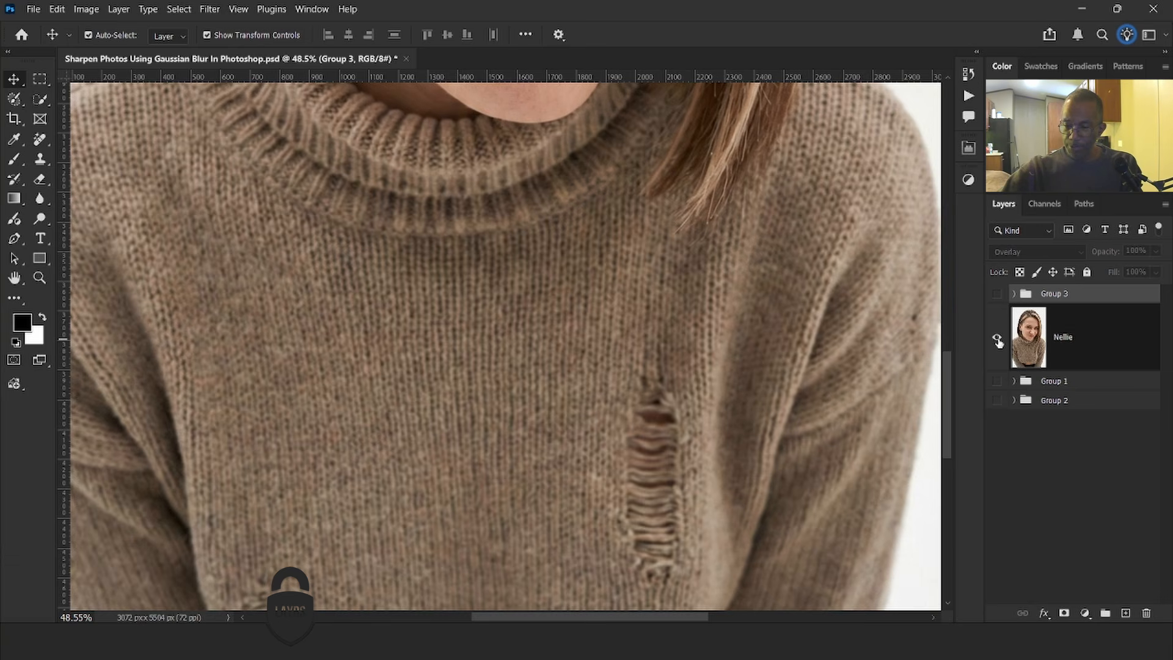
{"action": "left_click", "coordinate": [997, 338], "text": "alt"}
{"action": "left_click", "coordinate": [997, 337], "text": "alt"}
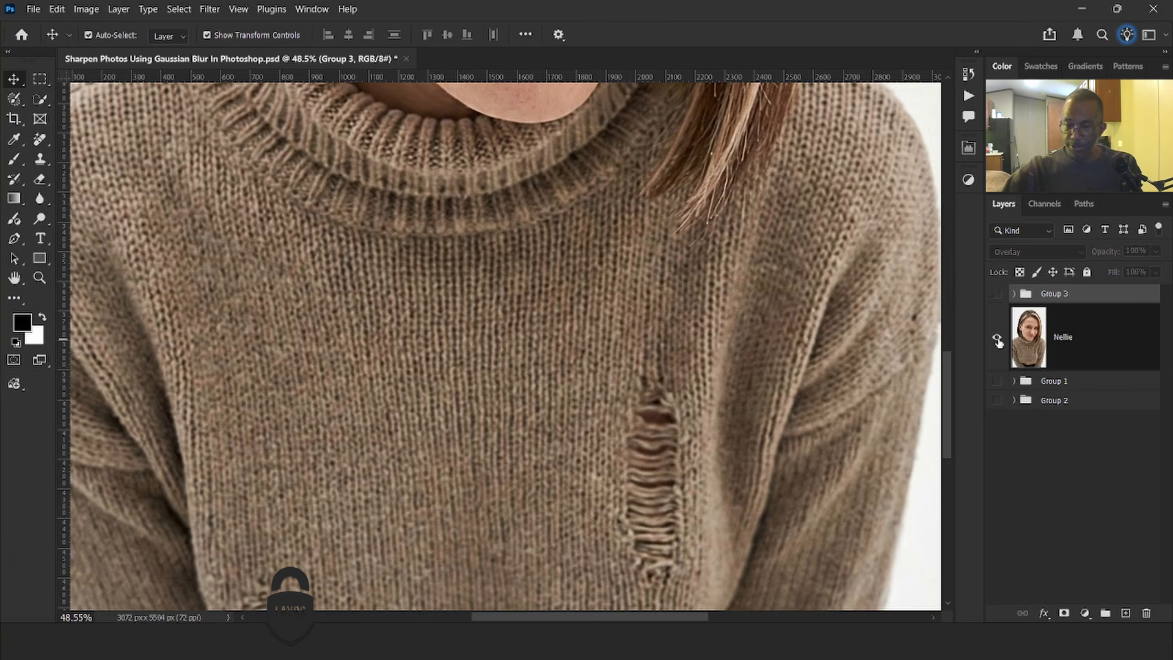
{"action": "left_click", "coordinate": [997, 338], "text": "alt"}
Compare the hair strands with and without the sharpening group, and review the full sharpened portrait
{"action": "scroll", "coordinate": [667, 287], "scroll_direction": "down", "scroll_amount": 5}
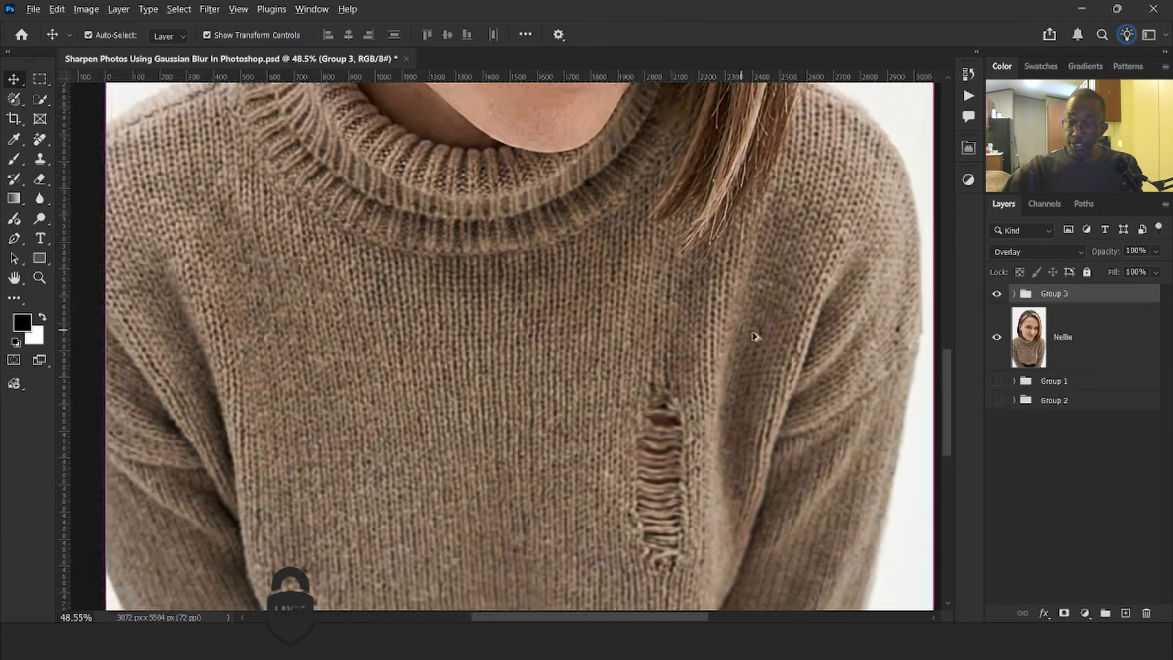
{"action": "scroll", "coordinate": [723, 309], "scroll_direction": "up", "scroll_amount": 4}
{"action": "scroll", "coordinate": [723, 306], "scroll_direction": "up", "scroll_amount": 2}
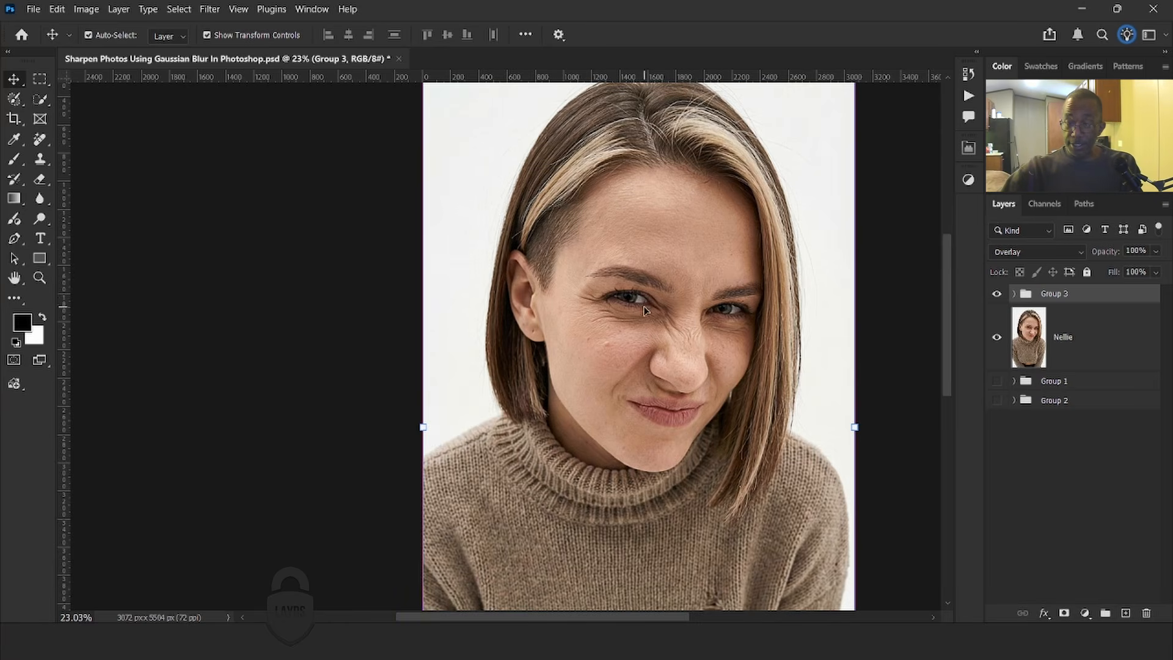
{"action": "scroll", "coordinate": [672, 287], "scroll_direction": "right", "scroll_amount": 1}
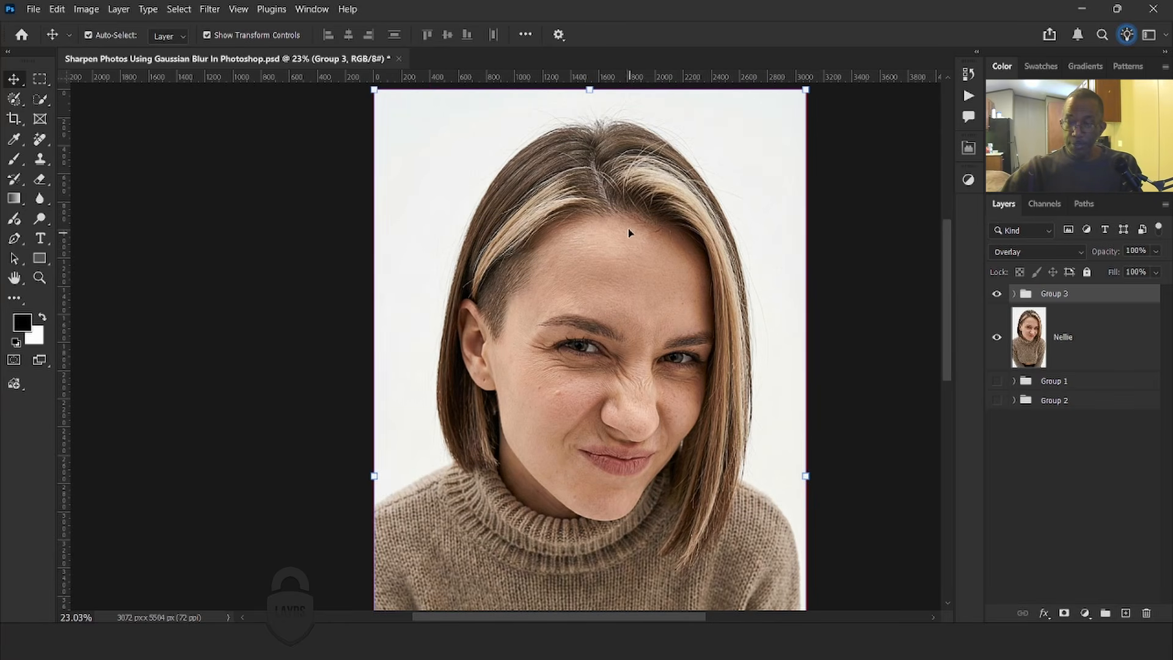
{"action": "scroll", "coordinate": [617, 212], "scroll_direction": "up", "scroll_amount": 3}
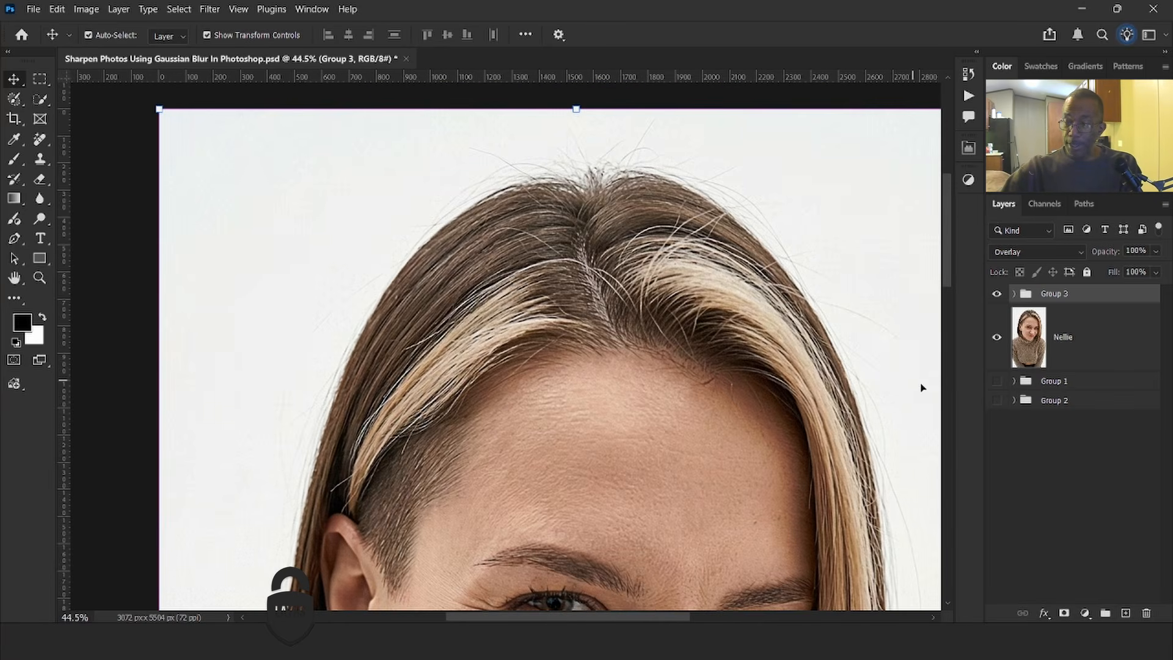
{"action": "left_click", "coordinate": [996, 338]}
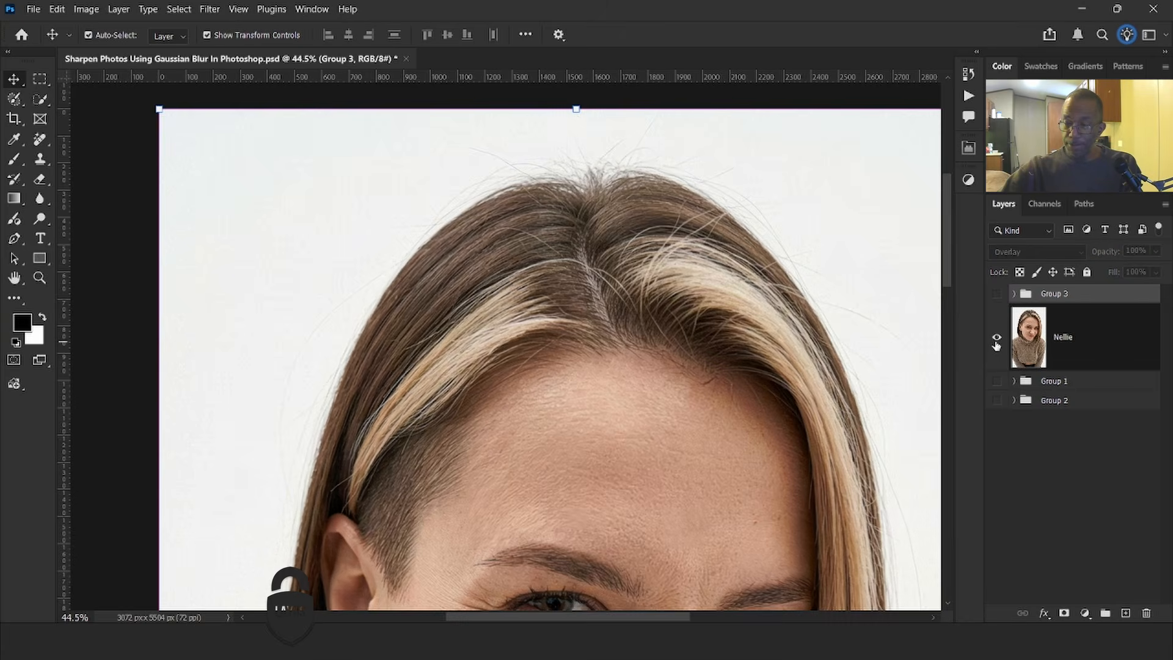
{"action": "left_click", "coordinate": [996, 338]}
{"action": "scroll", "coordinate": [446, 344], "scroll_direction": "down", "scroll_amount": 3}
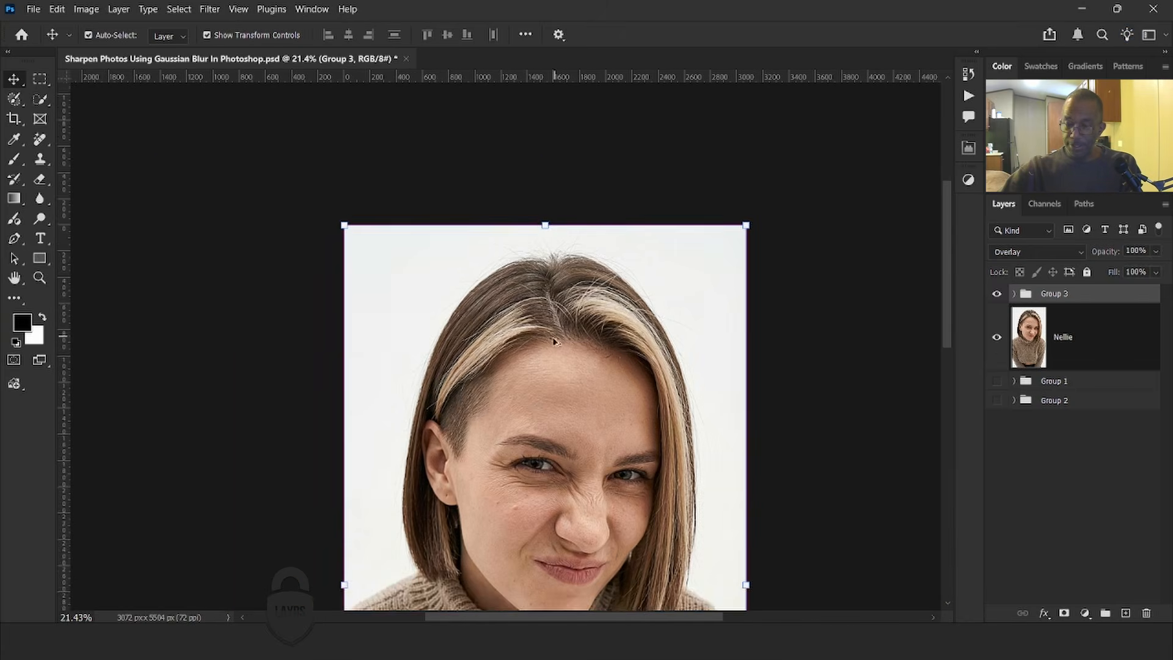
{"action": "scroll", "coordinate": [536, 344], "scroll_direction": "down", "scroll_amount": 2}
{"action": "scroll", "coordinate": [534, 345], "scroll_direction": "down", "scroll_amount": 3}
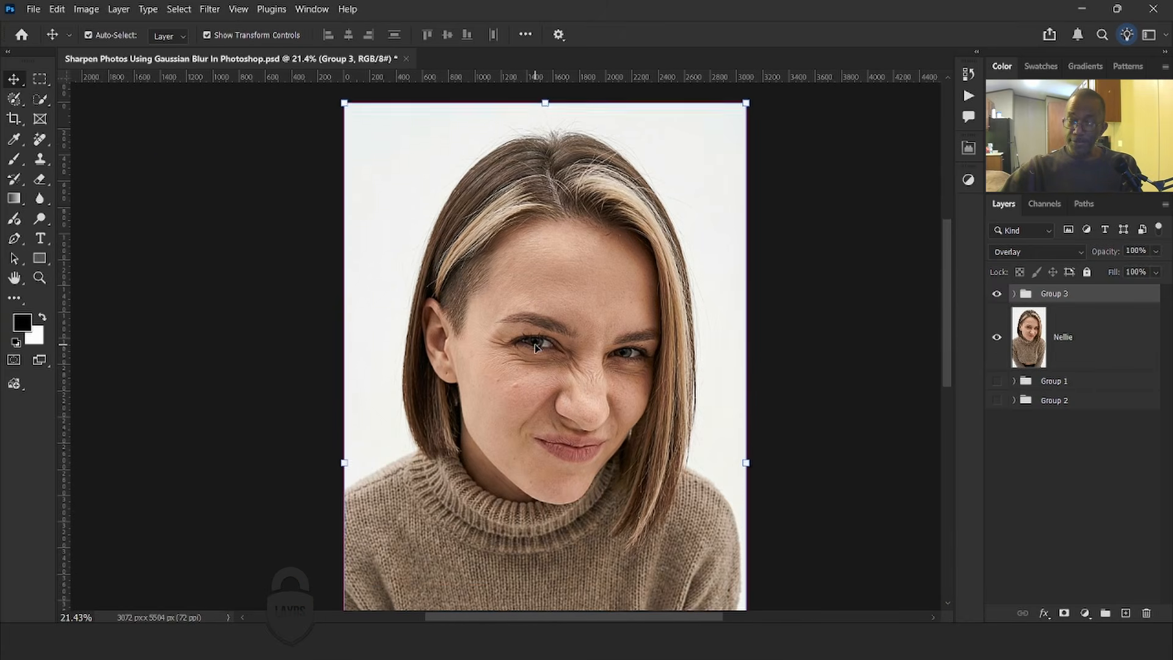
{"action": "scroll", "coordinate": [534, 343], "scroll_direction": "down", "scroll_amount": 2}
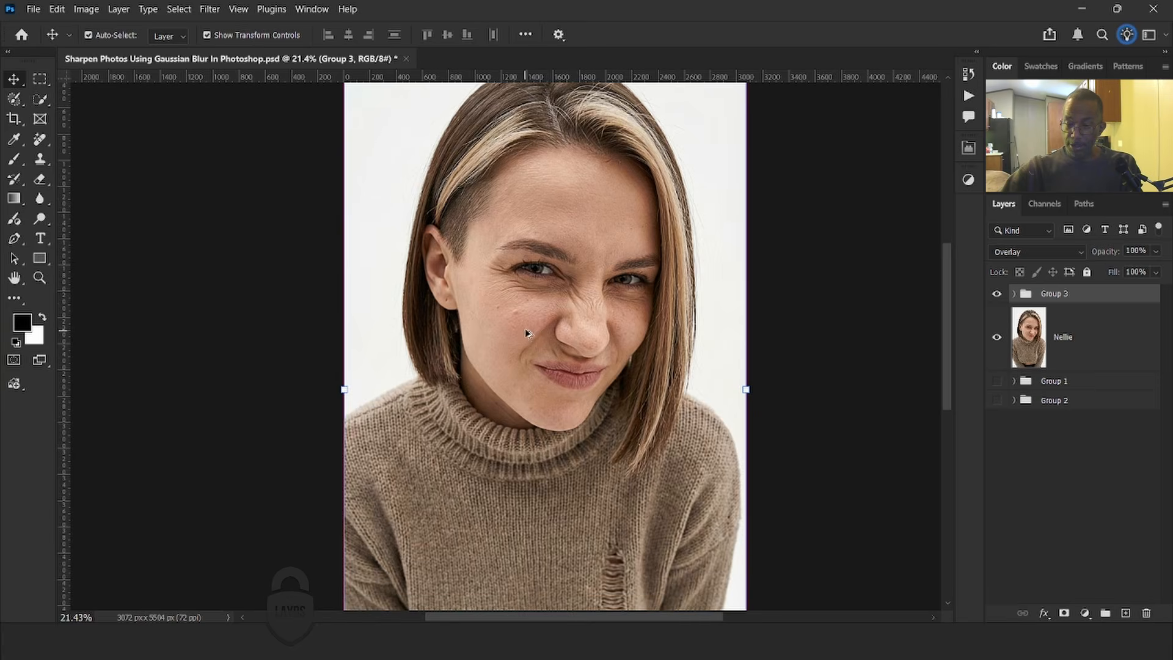
{"action": "scroll", "coordinate": [525, 328], "scroll_direction": "down", "scroll_amount": 2}
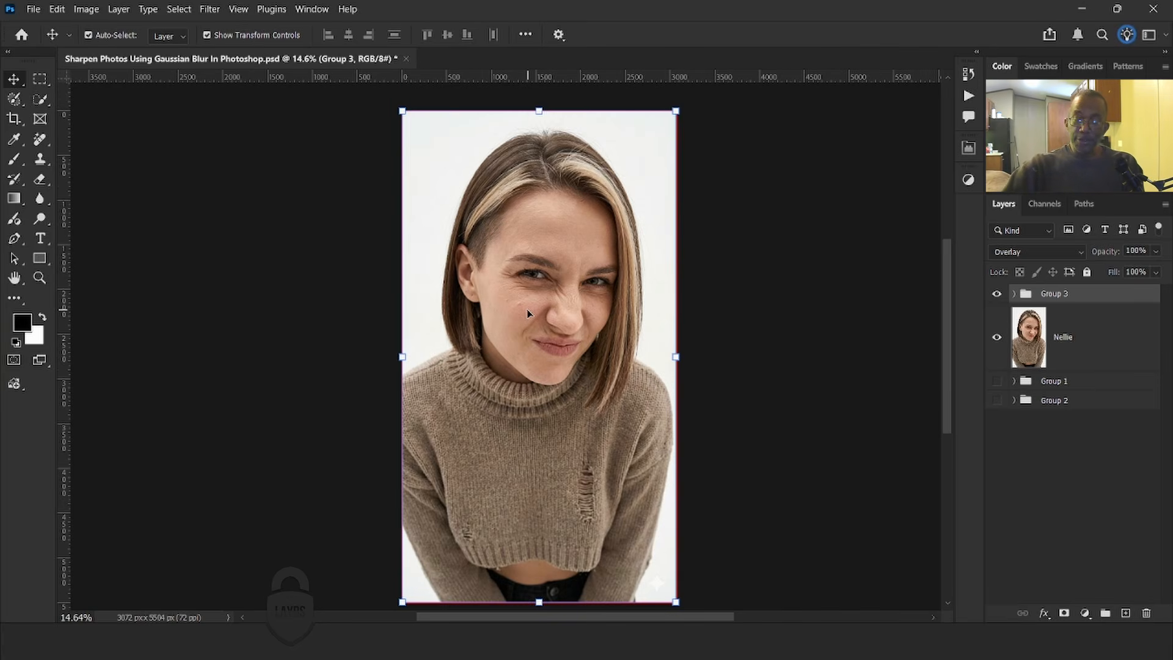